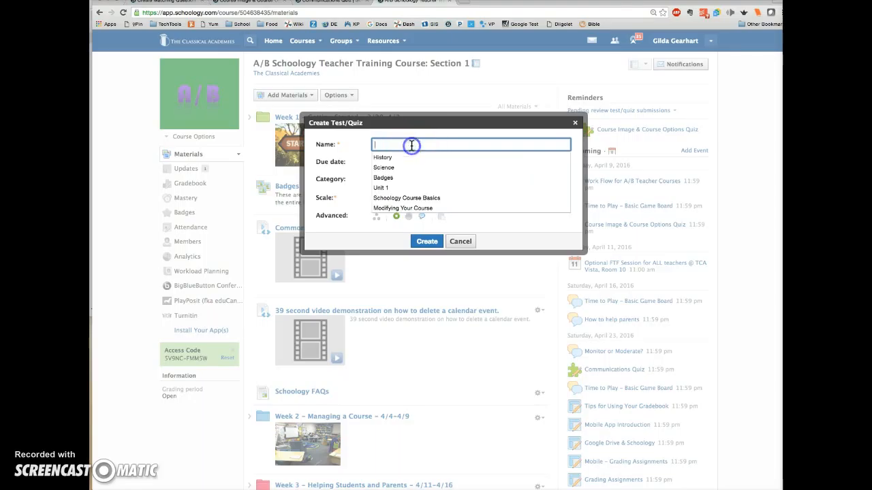
# Step: Name the new test/quiz Training Quiz and set its due date to April 20, 2016
pyautogui.write('Training Quiz')
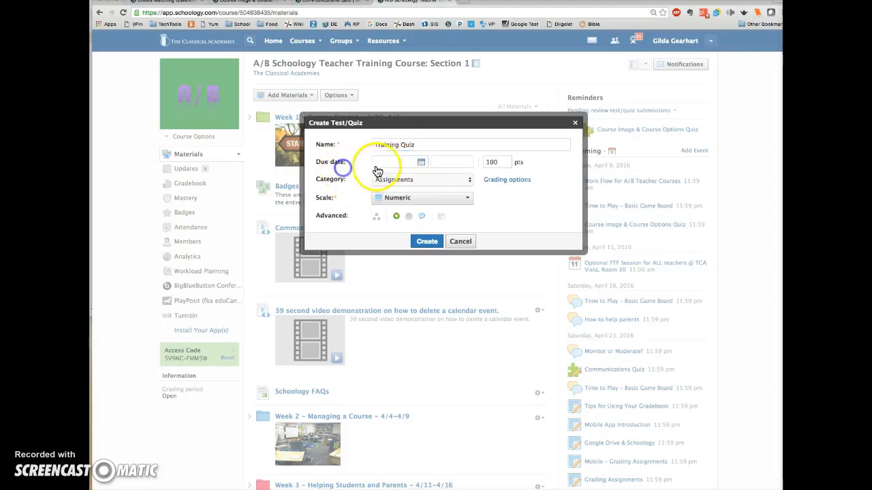
pyautogui.click(421, 162)
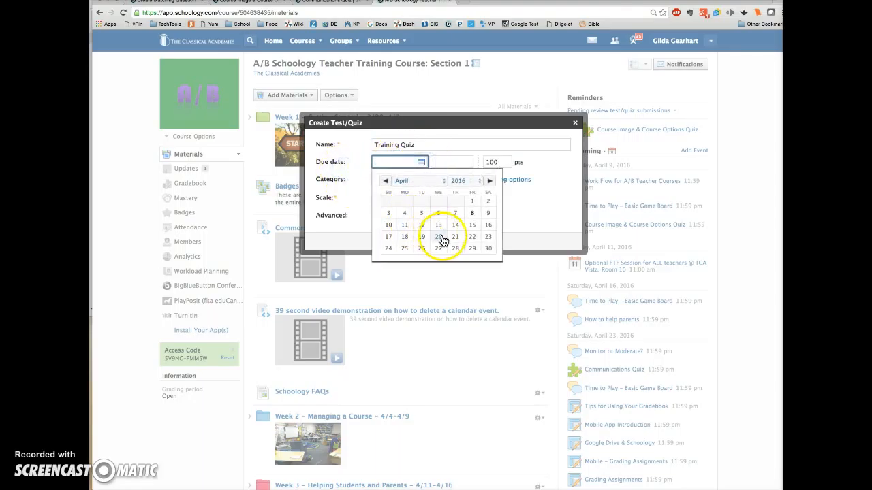
pyautogui.click(438, 237)
# Step: Set the quiz category to Quizzes and switch off the first advanced option
pyautogui.click(470, 179)
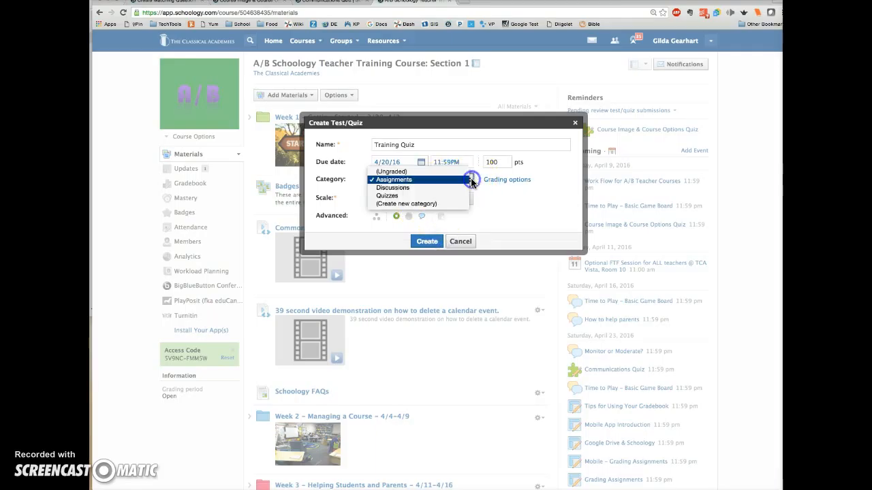
pyautogui.click(404, 198)
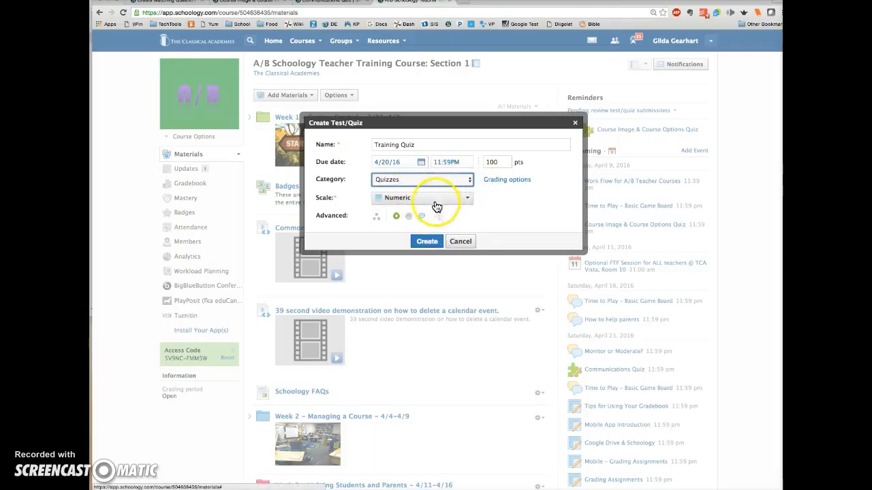
pyautogui.click(396, 217)
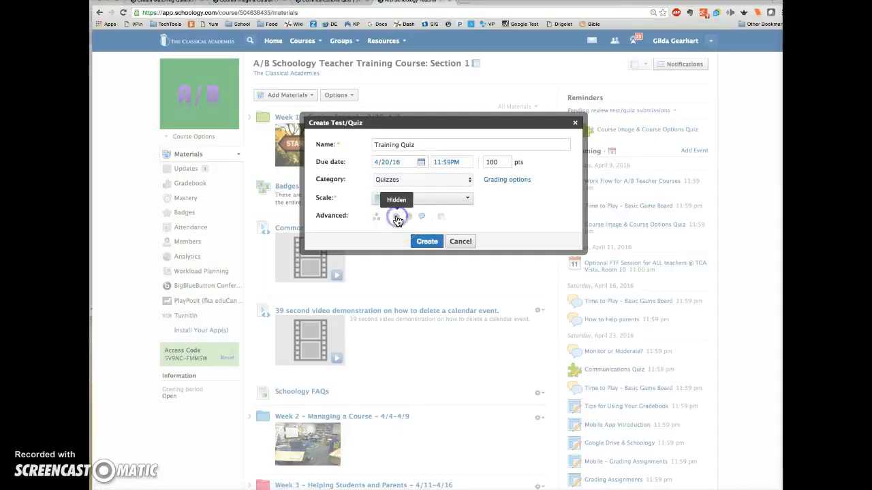
# Step: Set the quiz's total to 50 points and create the test/quiz
pyautogui.doubleClick(489, 162)
pyautogui.write('50')
pyautogui.click(517, 201)
pyautogui.click(504, 202)
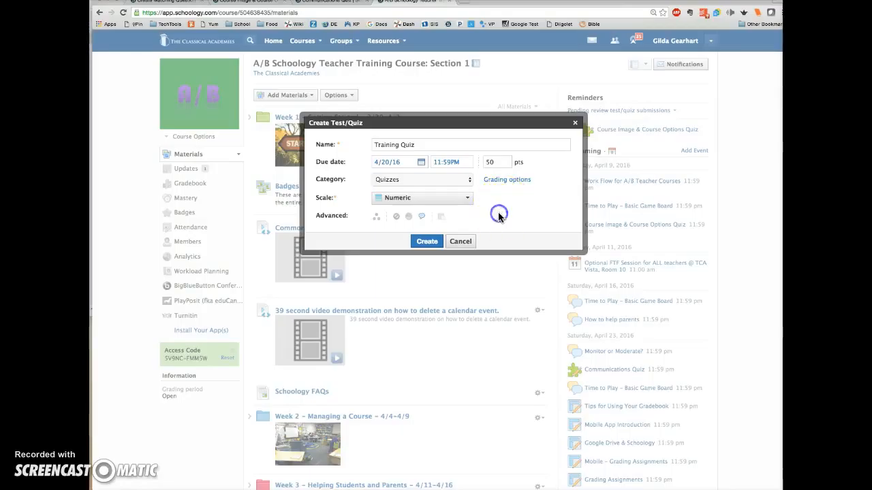
pyautogui.click(431, 246)
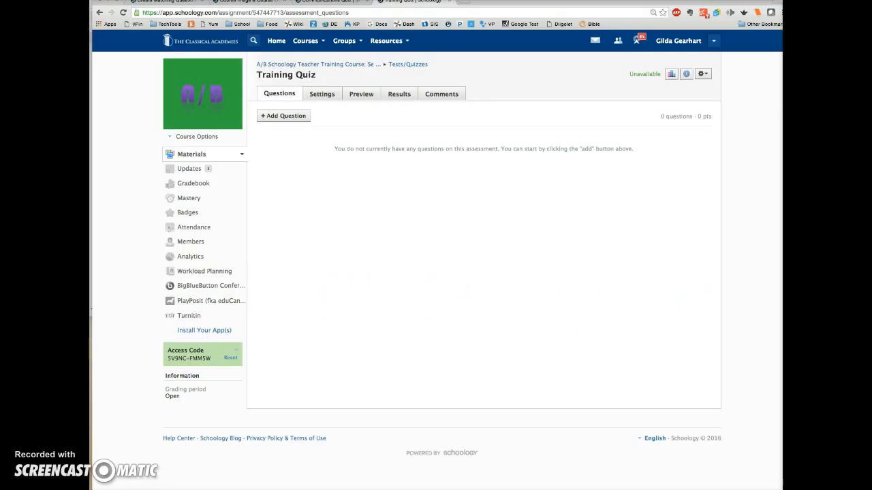
# Step: Add a Multiple Choice question to the quiz and explore its question and choice fields
pyautogui.click(279, 118)
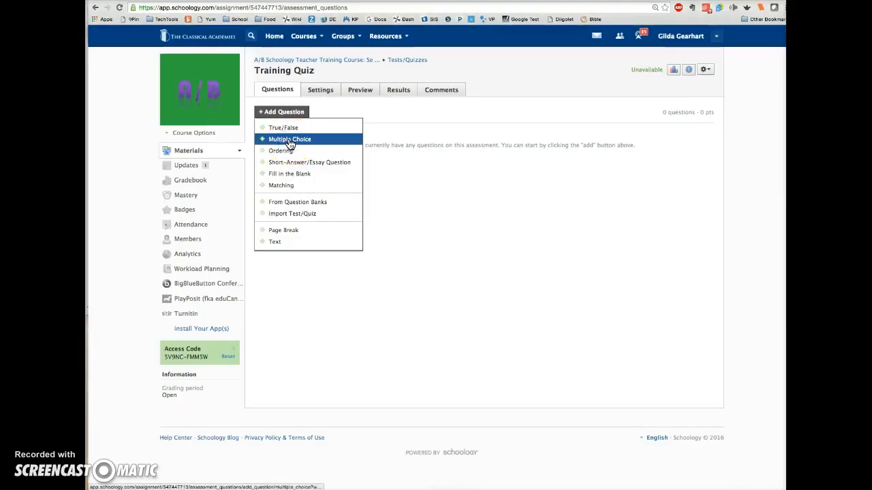
pyautogui.click(288, 139)
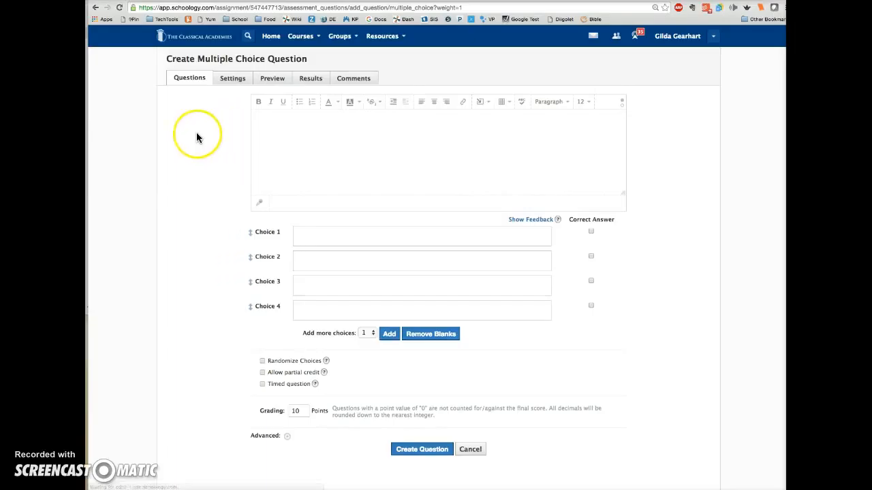
pyautogui.click(304, 142)
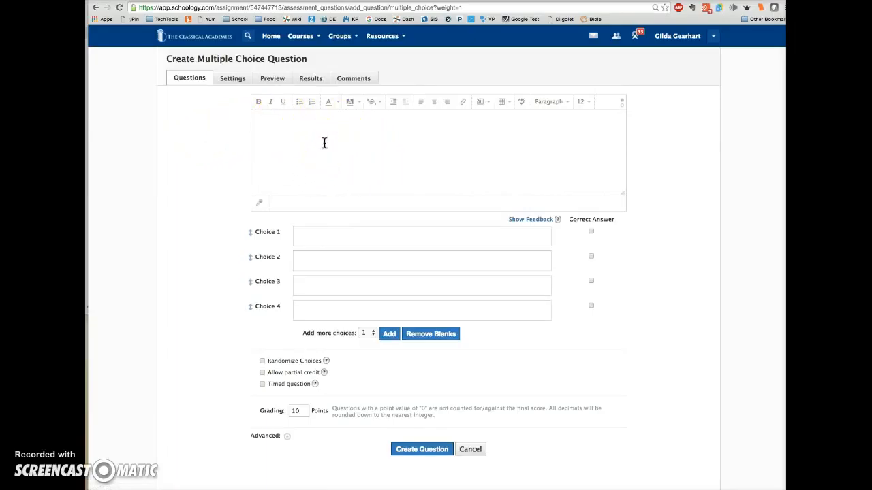
pyautogui.click(316, 151)
pyautogui.click(299, 315)
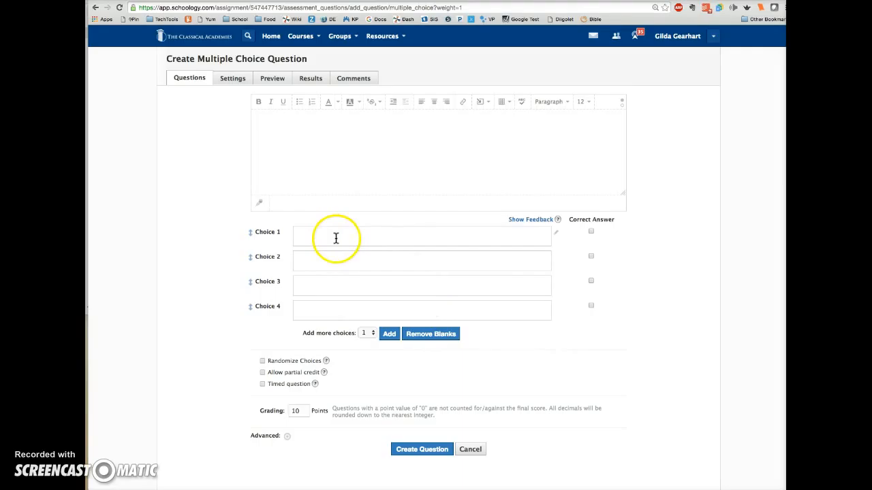
# Step: Mark Choice 4 as the correct answer and drag Choice 3 upward to reorder the choices
pyautogui.click(591, 257)
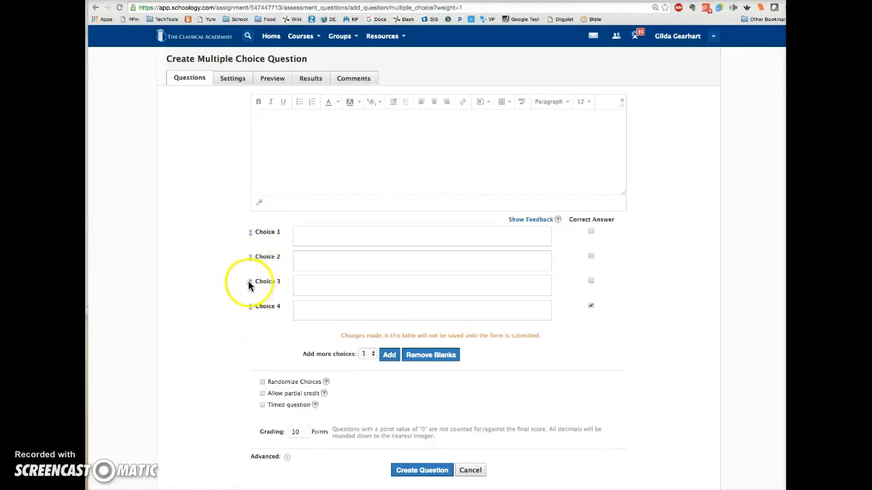
pyautogui.moveTo(249, 283)
pyautogui.mouseDown()
pyautogui.moveTo(251, 257)
pyautogui.moveTo(252, 273)
pyautogui.mouseUp()
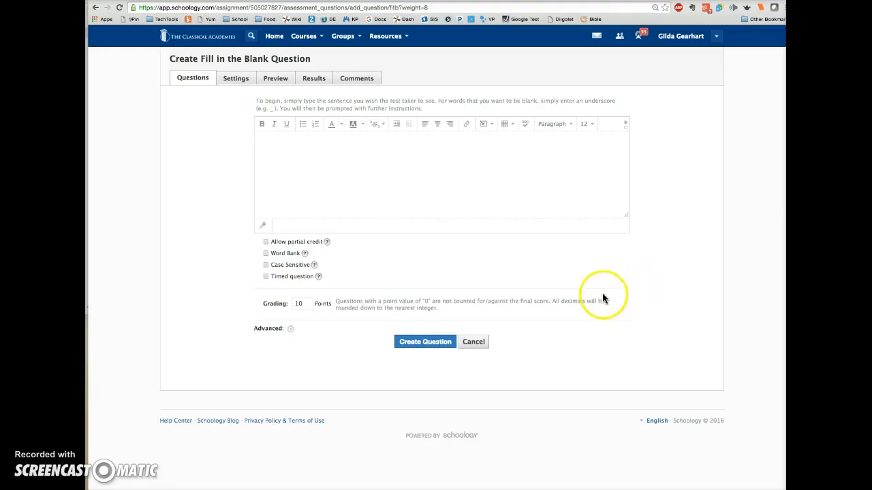
# Step: Paste the fill-in-the-blank sentence "I can have _, _, or _ or even more blank spaces in a question." into the question text
pyautogui.click(301, 150)
pyautogui.write('I can have _, _, or _ or even more blank spaces in a question.')
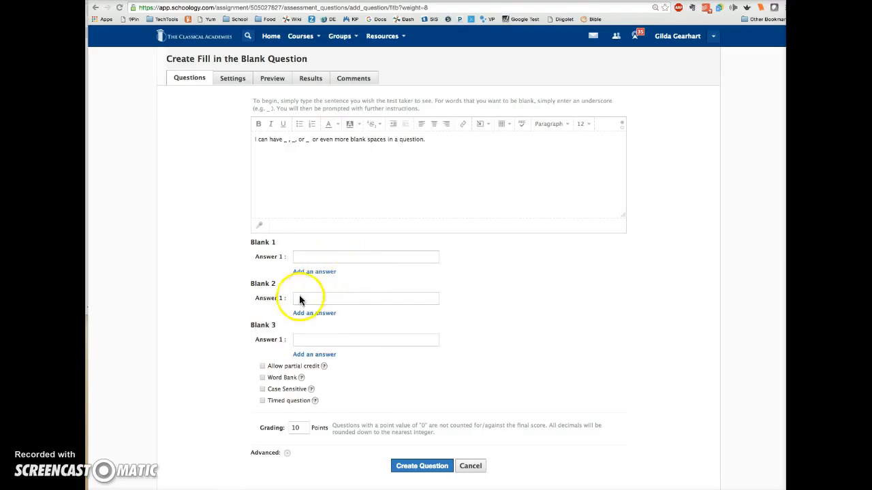
# Step: Enable the Word Bank option and create the fill-in-the-blank question
pyautogui.click(263, 378)
pyautogui.click(263, 378)
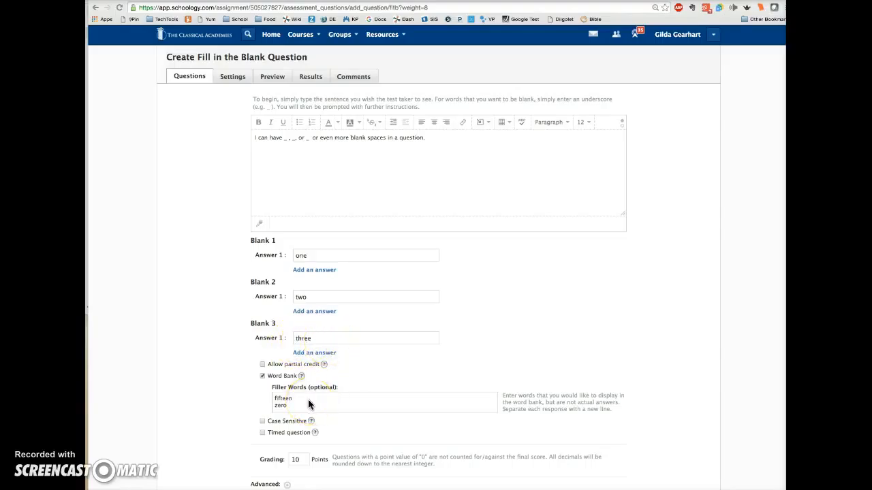
pyautogui.scroll(-1, 239, 396)
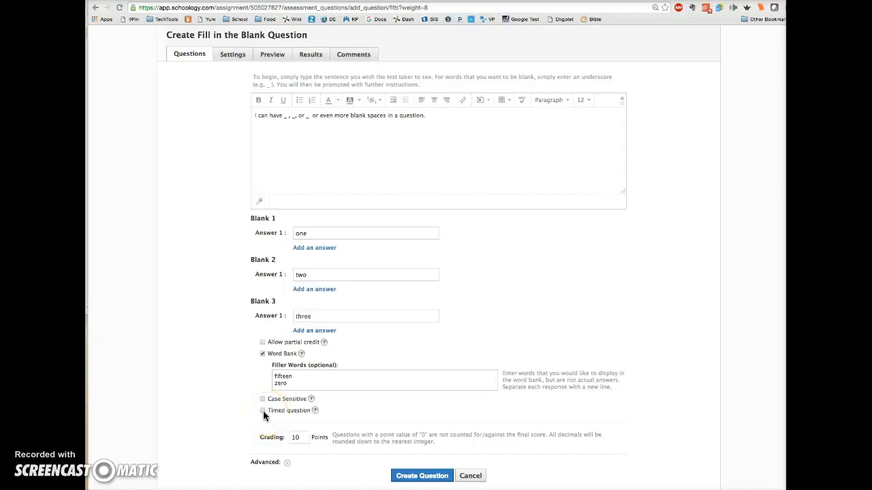
pyautogui.click(412, 477)
pyautogui.click(412, 476)
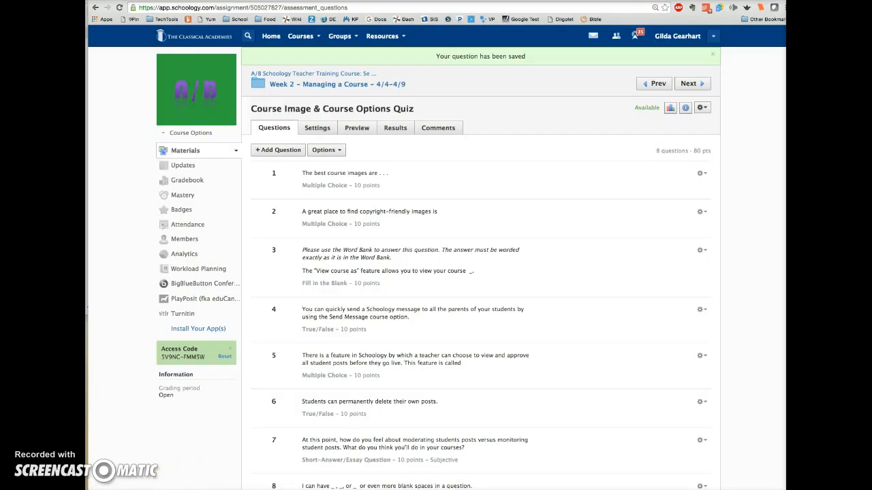
# Step: Open the Course Image & Course Options Quiz preview and begin the test
pyautogui.scroll(-2, 395, 68)
pyautogui.click(358, 51)
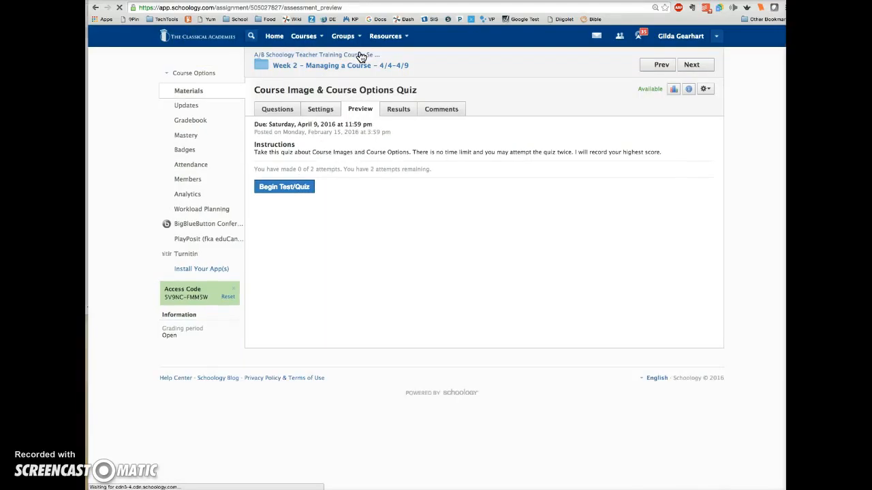
pyautogui.click(298, 189)
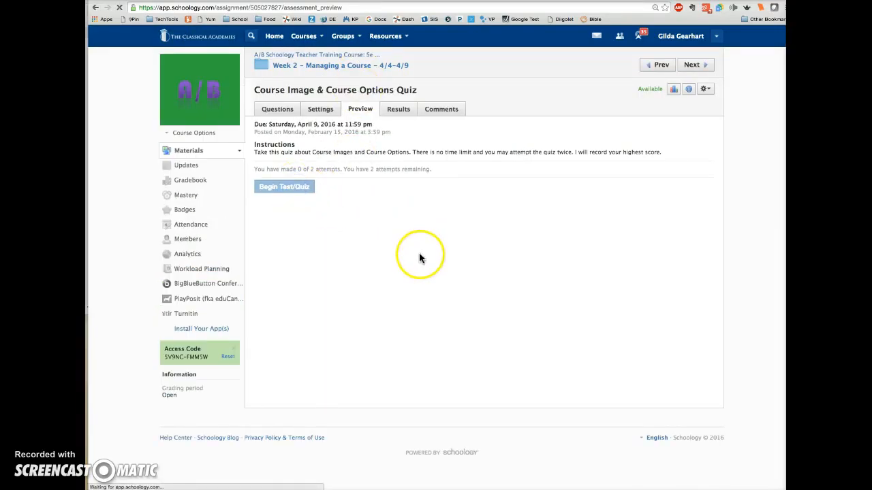
pyautogui.scroll(-15, 412, 283)
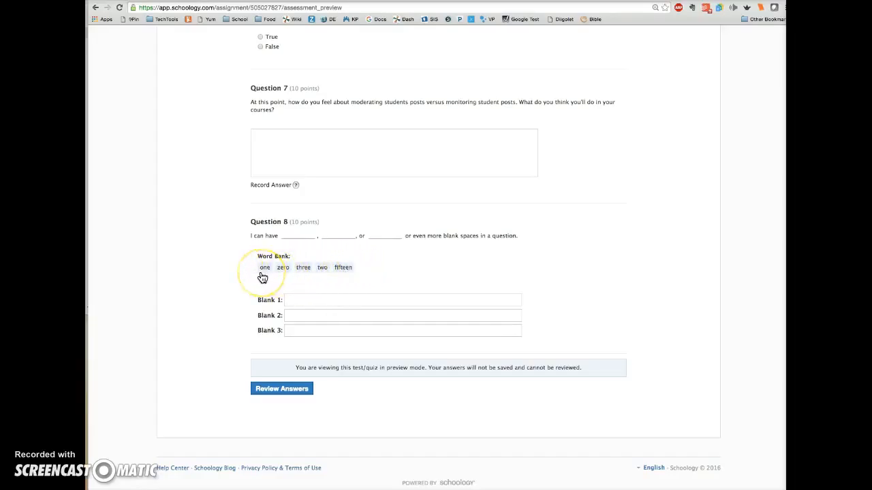
# Step: Try filling Question 8's blanks by dragging word bank words into them
pyautogui.click(308, 300)
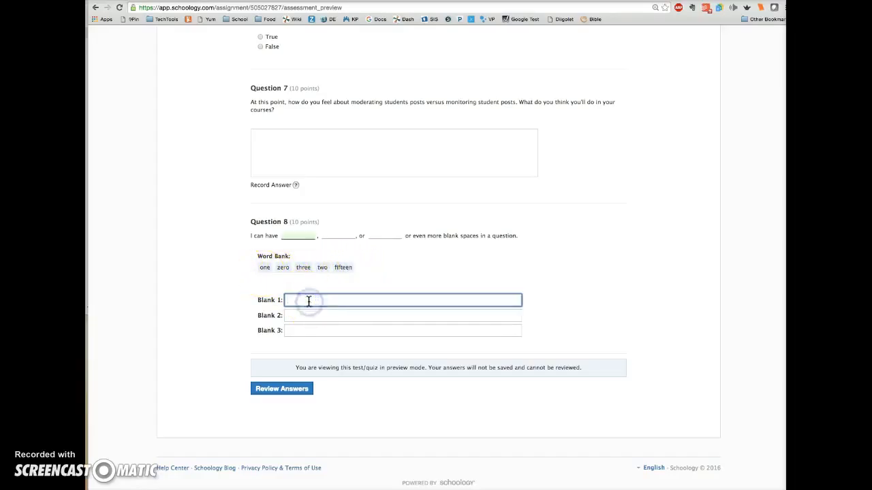
pyautogui.moveTo(265, 268); pyautogui.dragTo(297, 303)
pyautogui.click(252, 278)
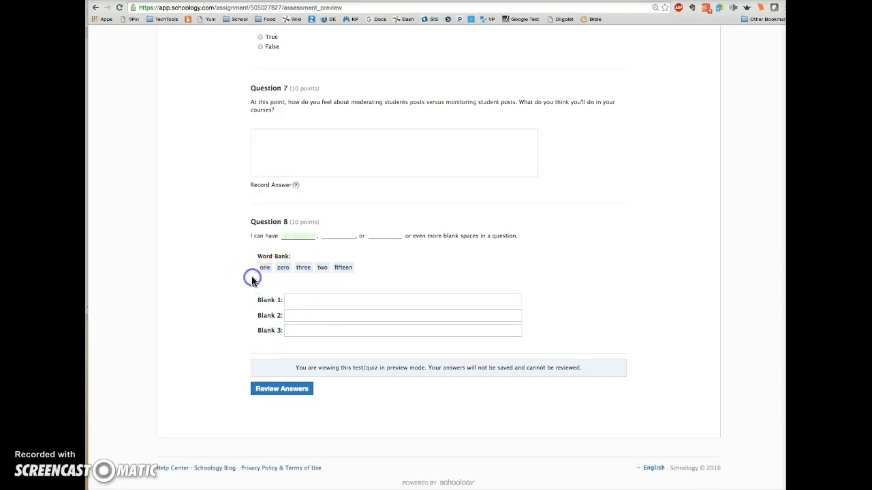
pyautogui.moveTo(264, 269); pyautogui.dragTo(321, 310)
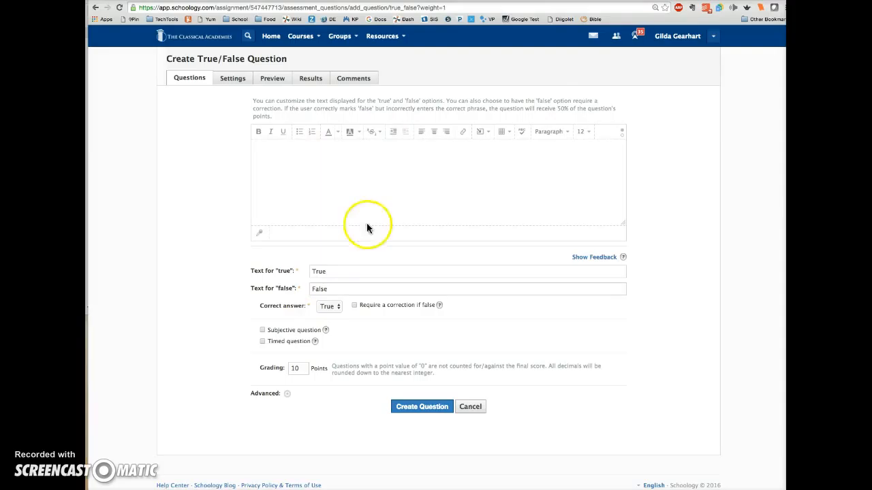
# Step: Set the true/false question's correct answer to False
pyautogui.click(334, 307)
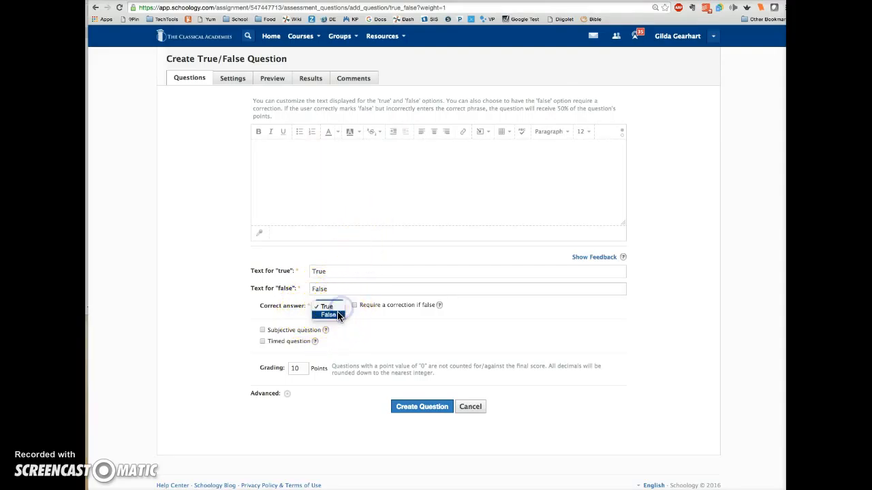
pyautogui.click(338, 316)
# Step: Toggle Require a correction if false on and off again
pyautogui.click(355, 306)
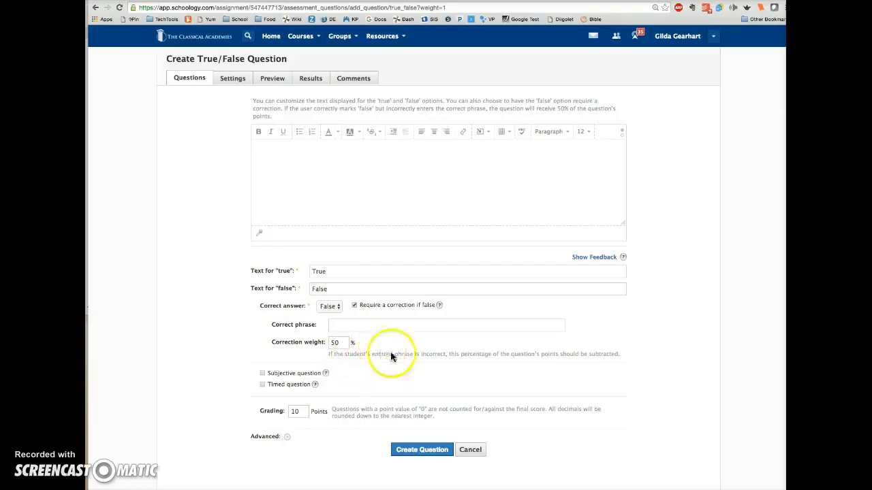
pyautogui.scroll(-1, 413, 355)
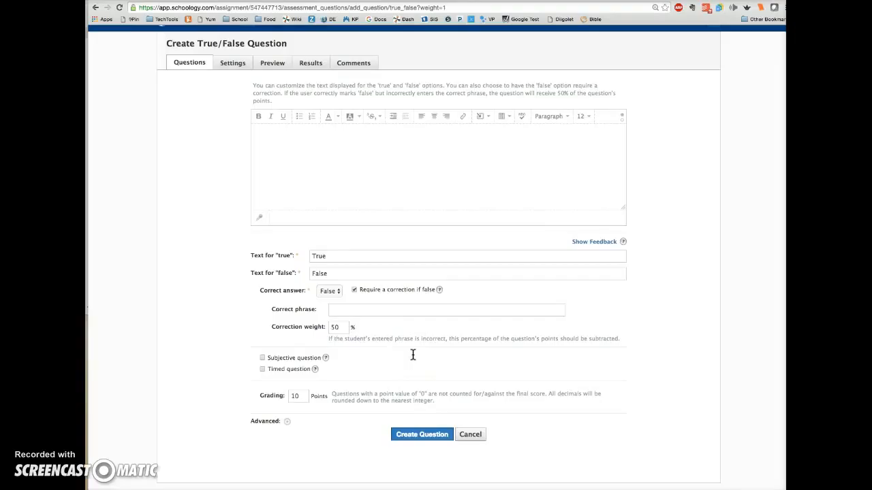
pyautogui.click(353, 290)
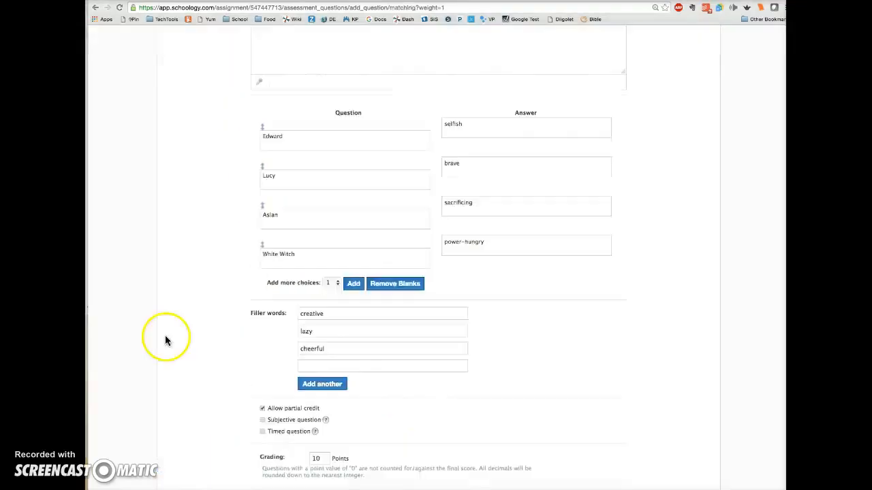
pyautogui.scroll(3, 166, 335)
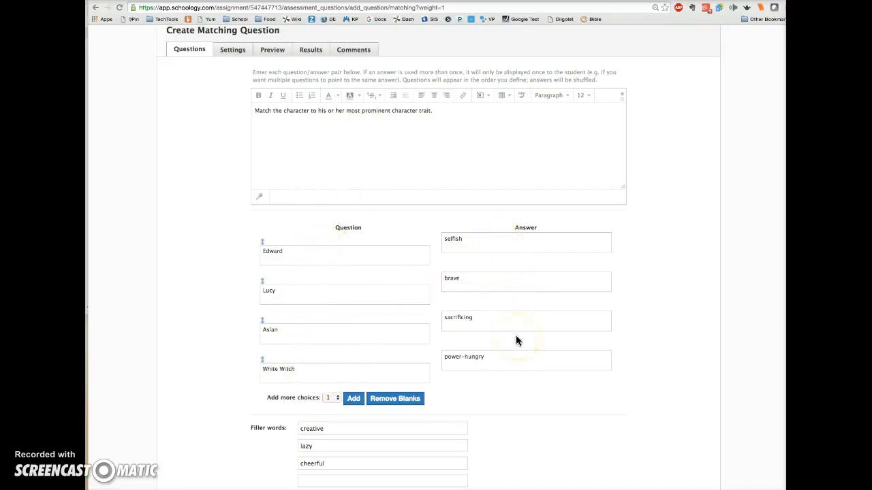
# Step: Save the matching question of characters and traits with Allow partial credit enabled
pyautogui.scroll(-1, 283, 320)
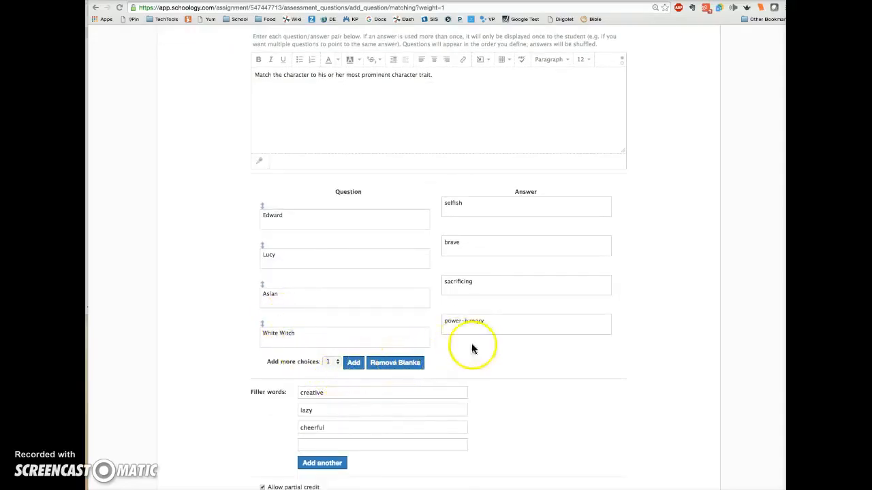
pyautogui.scroll(-1, 472, 344)
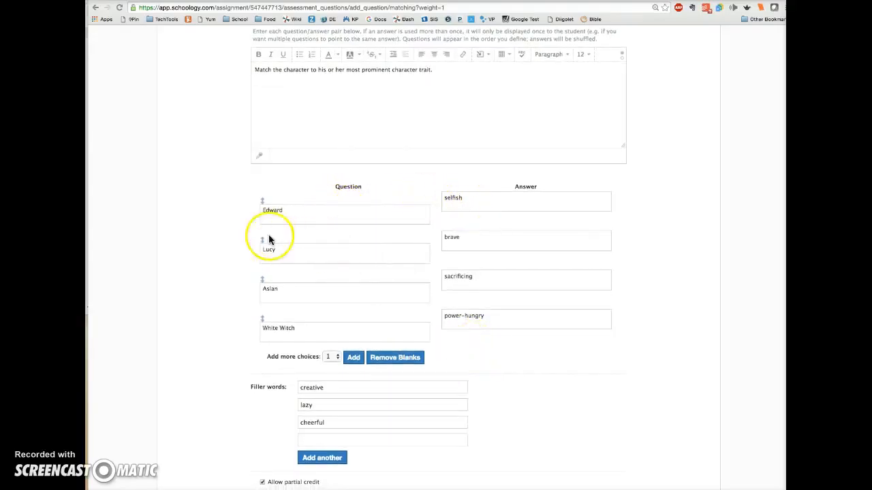
pyautogui.scroll(-1, 354, 237)
pyautogui.scroll(-5, 353, 236)
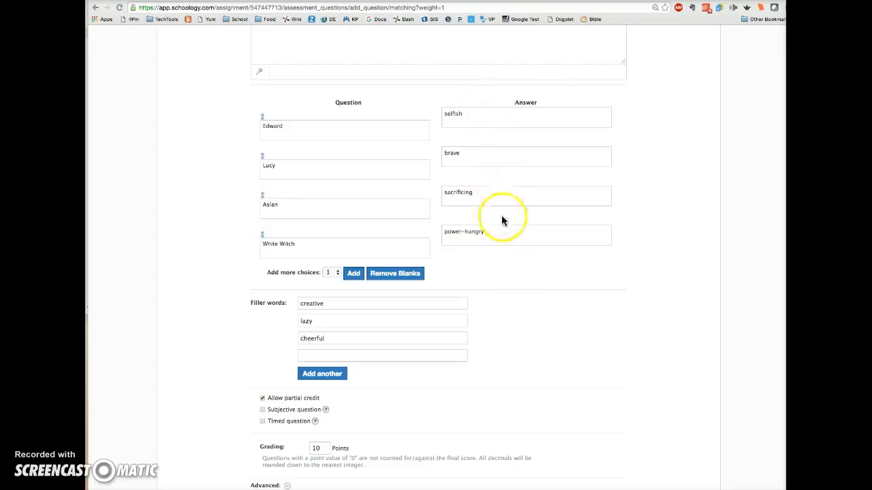
pyautogui.scroll(-1, 526, 338)
pyautogui.scroll(-3, 527, 338)
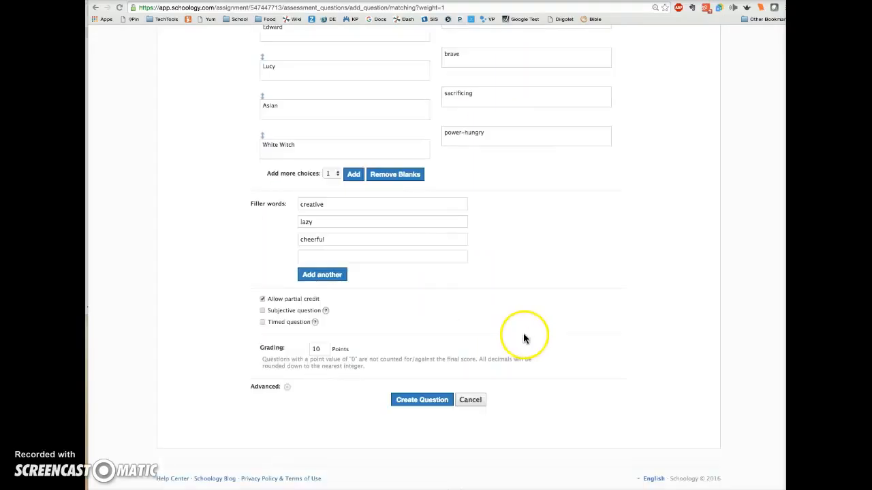
pyautogui.click(263, 300)
pyautogui.click(418, 401)
pyautogui.click(418, 401)
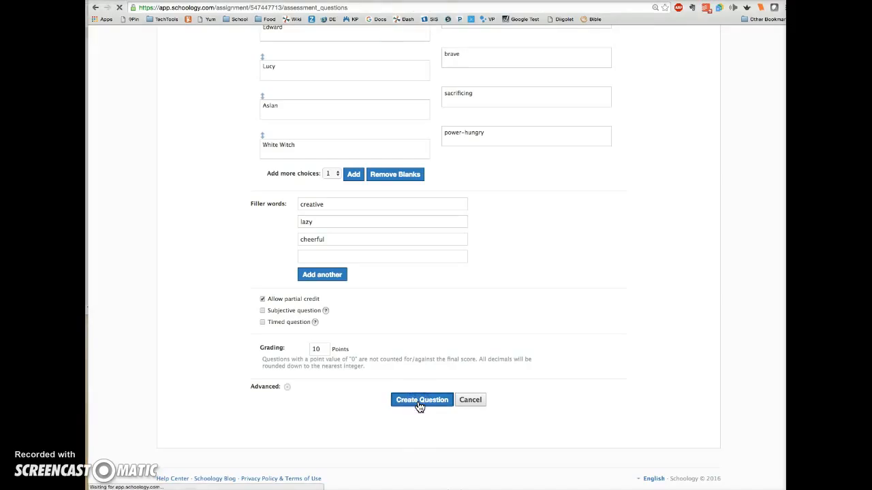
# Step: Preview the Training Quiz and begin the test
pyautogui.click(359, 109)
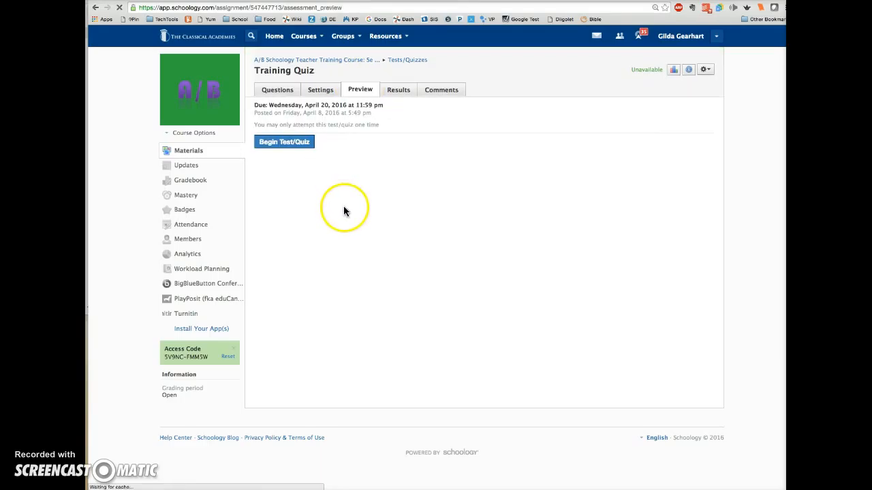
pyautogui.click(286, 143)
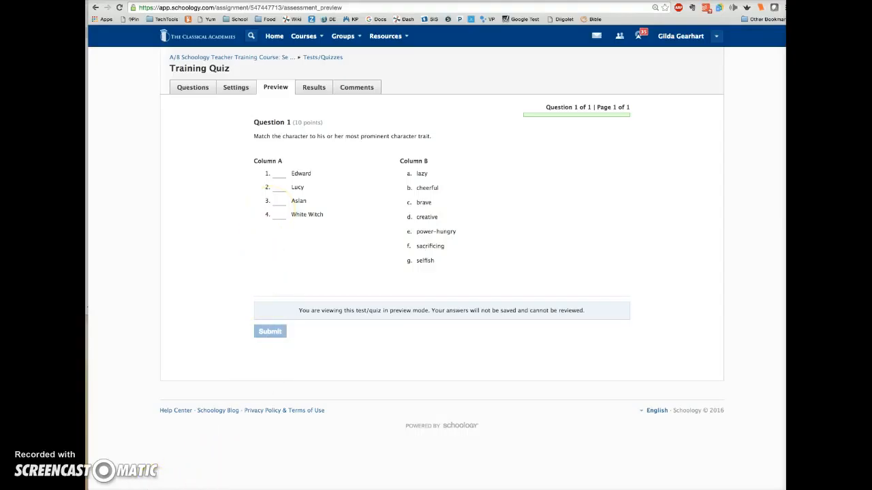
# Step: Open the essay question editor and view its insert-content options for images and media
pyautogui.click(275, 156)
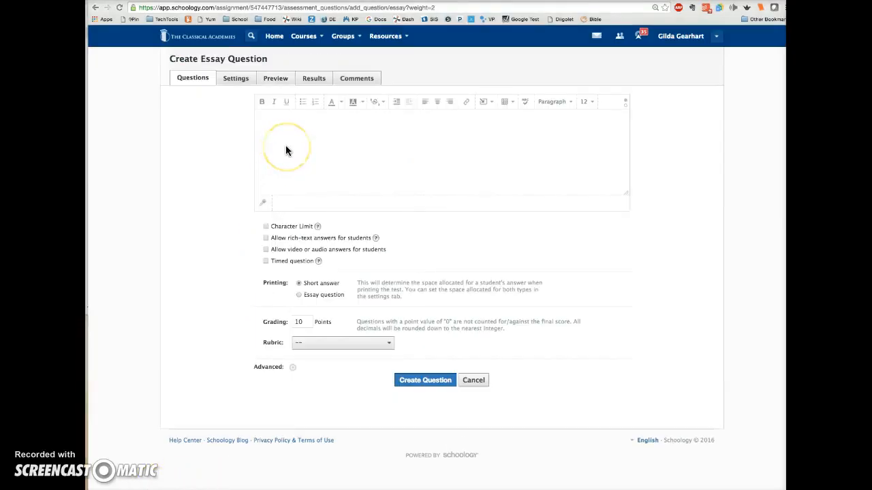
pyautogui.click(286, 147)
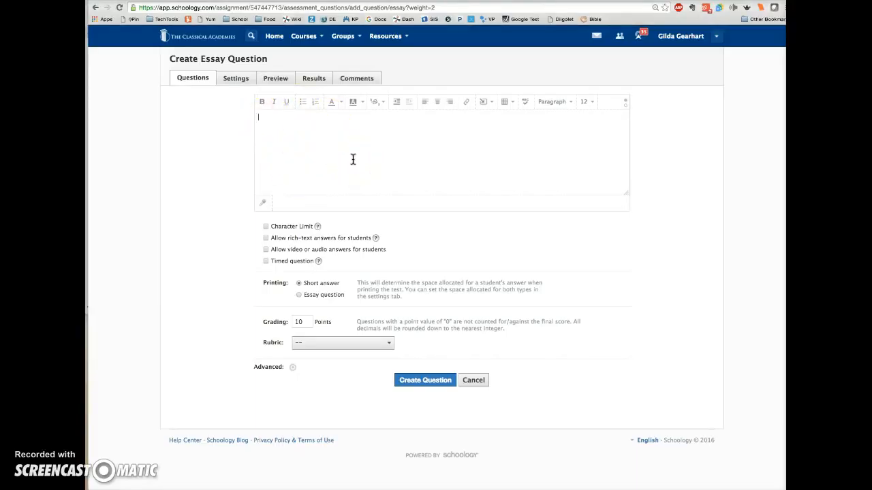
pyautogui.click(490, 102)
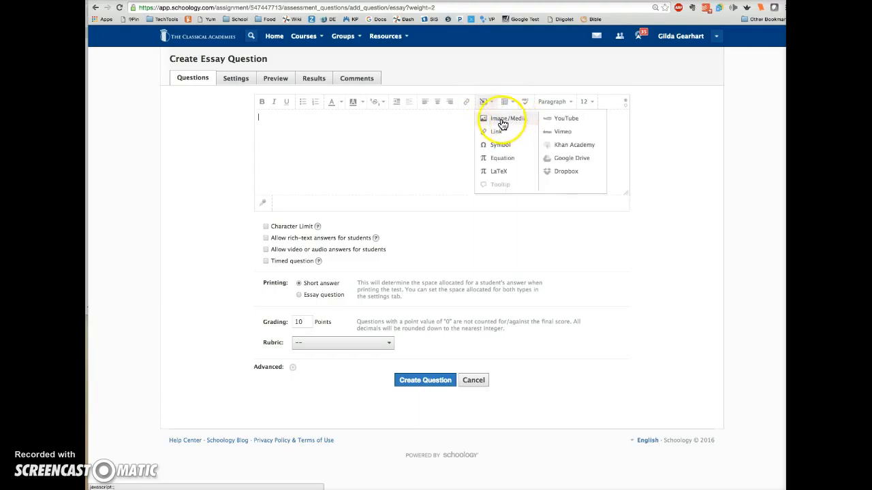
pyautogui.click(375, 141)
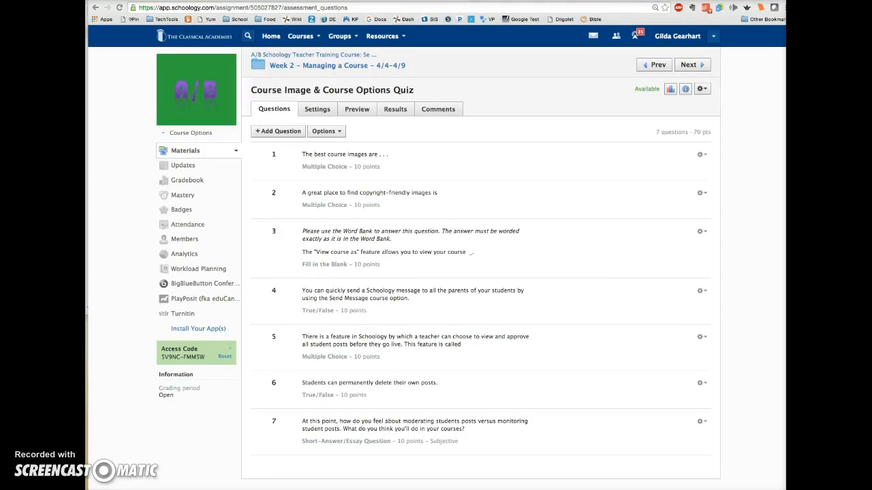
# Step: Open the edit dialog of the Course Image & Course Options Quiz, then cancel it
pyautogui.click(607, 129)
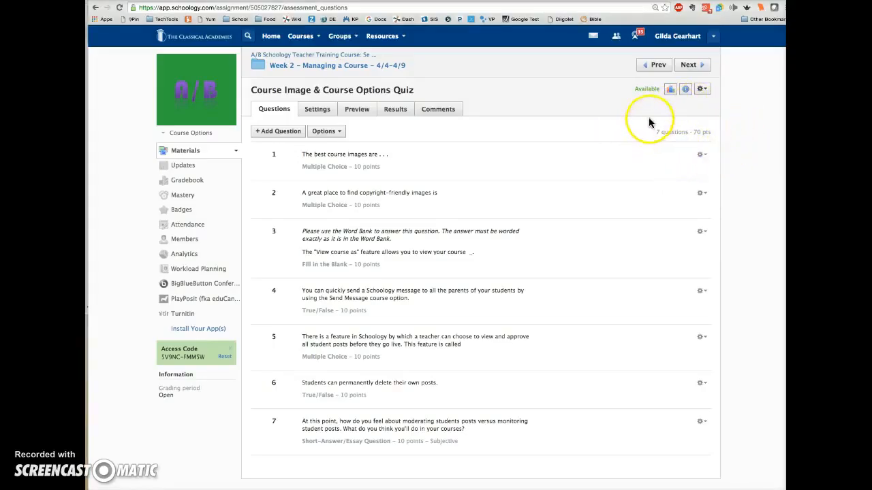
pyautogui.click(703, 91)
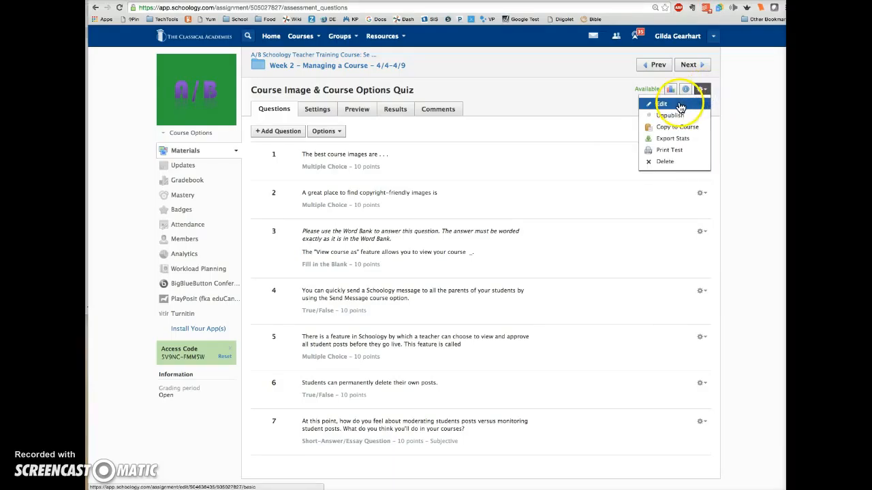
pyautogui.click(680, 107)
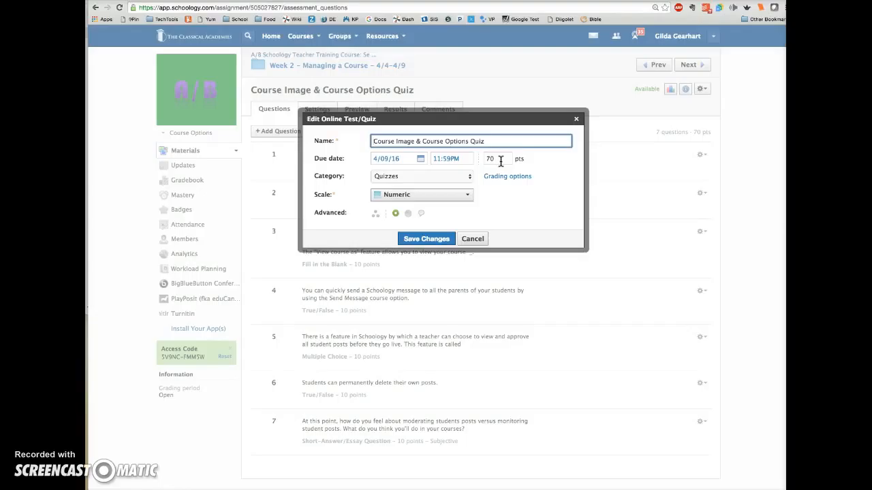
pyautogui.click(470, 239)
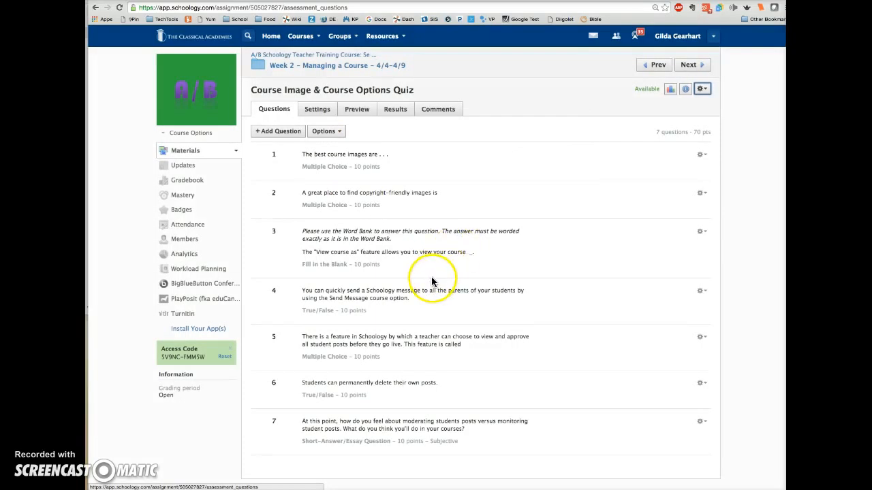
# Step: Open the quiz's settings and set Availability to Available now
pyautogui.click(320, 112)
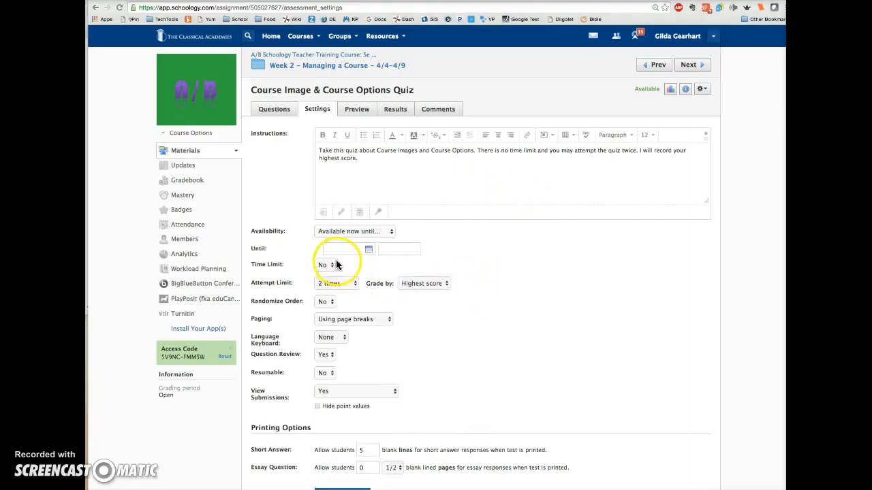
pyautogui.click(386, 232)
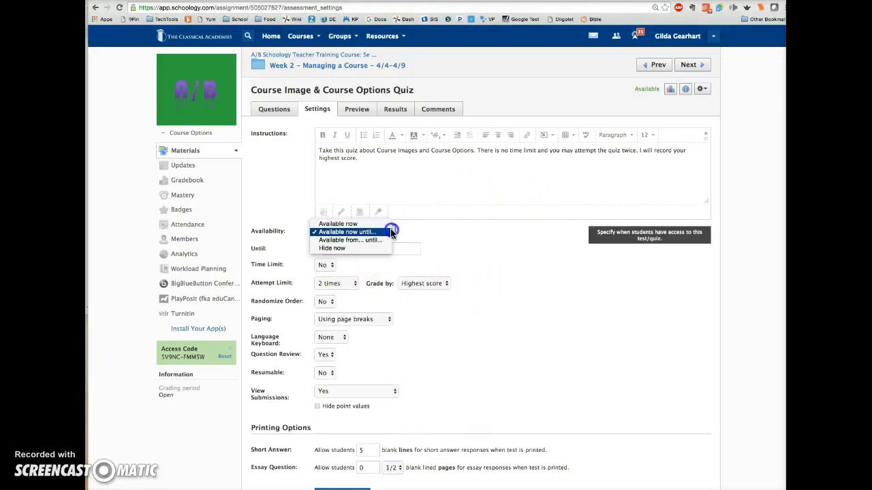
pyautogui.click(371, 224)
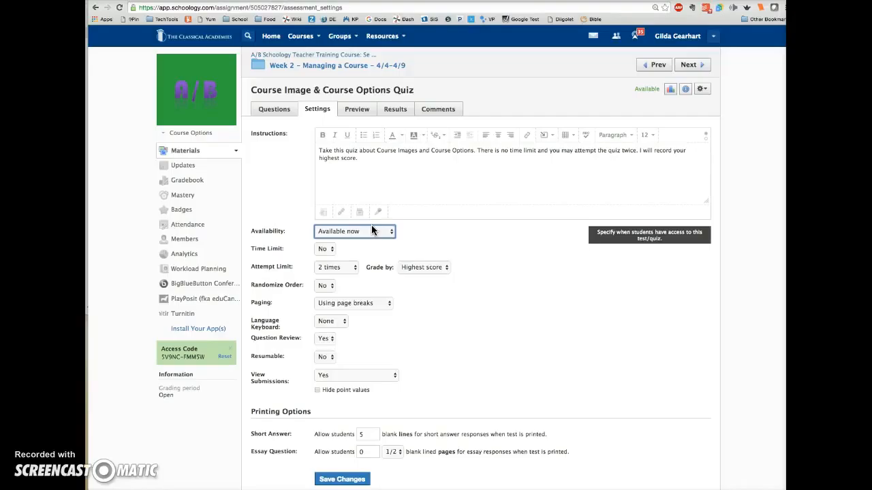
# Step: Switch Availability to Available from... until, then back to Available now
pyautogui.click(390, 233)
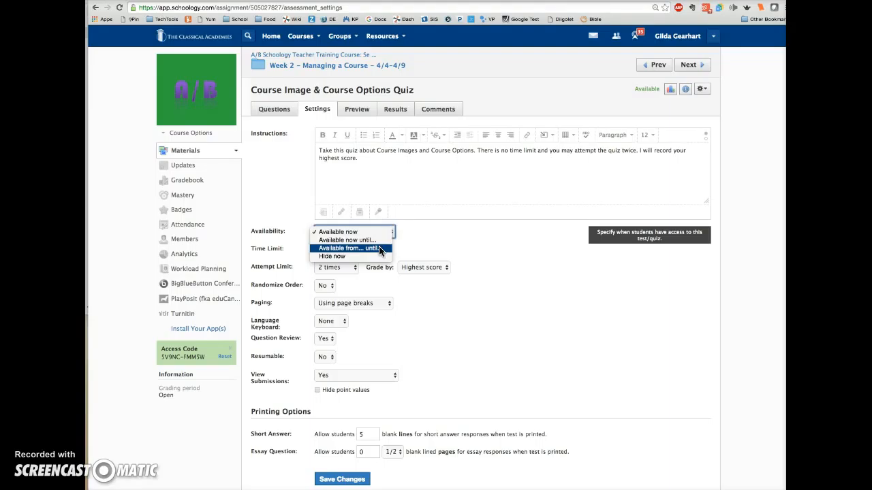
pyautogui.click(380, 248)
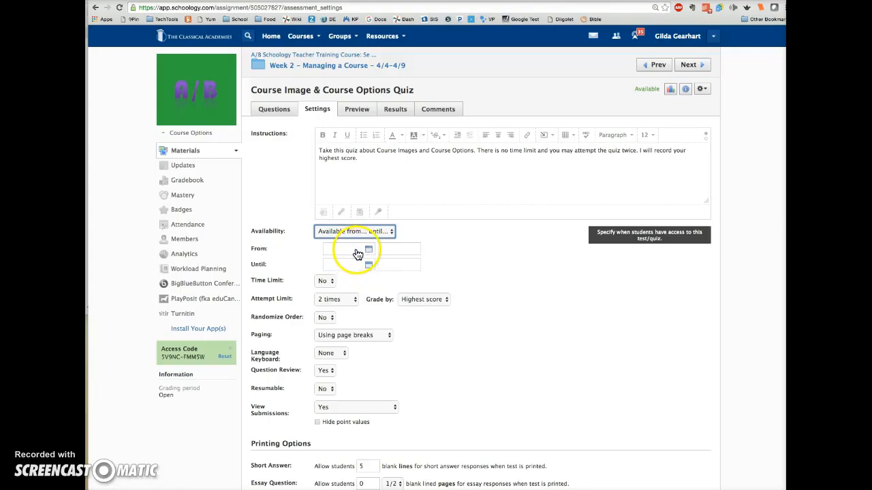
pyautogui.click(462, 286)
pyautogui.click(354, 231)
pyautogui.click(355, 271)
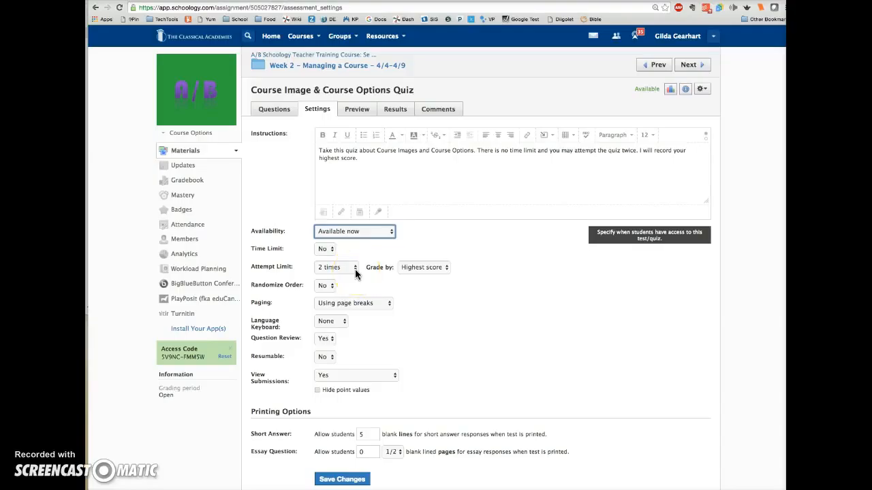
# Step: Examine the Attempt Limit, Grade by and Paging options in the quiz settings
pyautogui.click(355, 271)
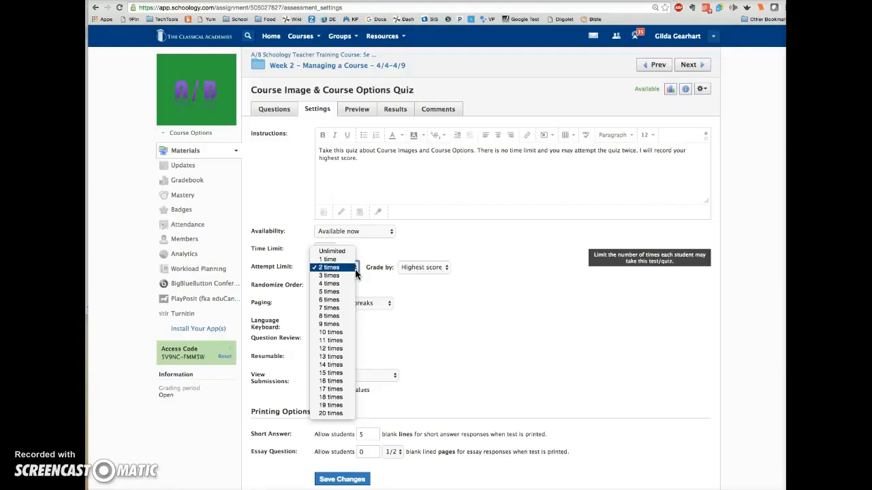
pyautogui.click(354, 272)
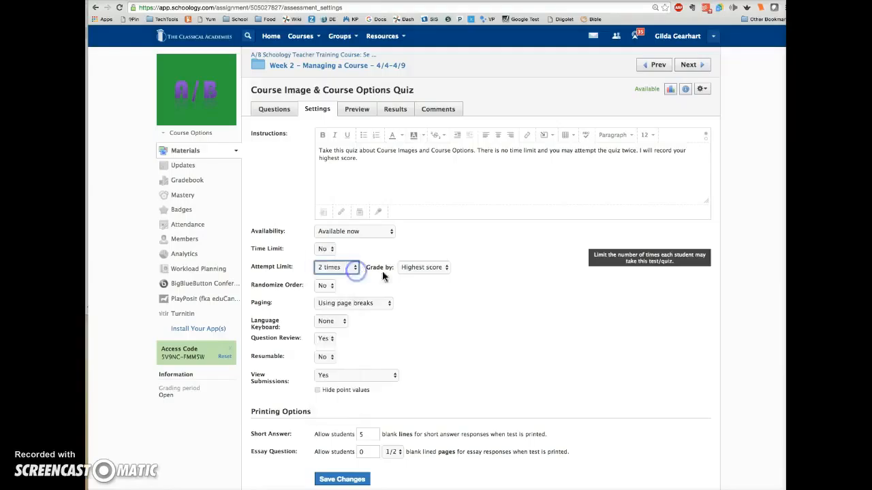
pyautogui.click(446, 270)
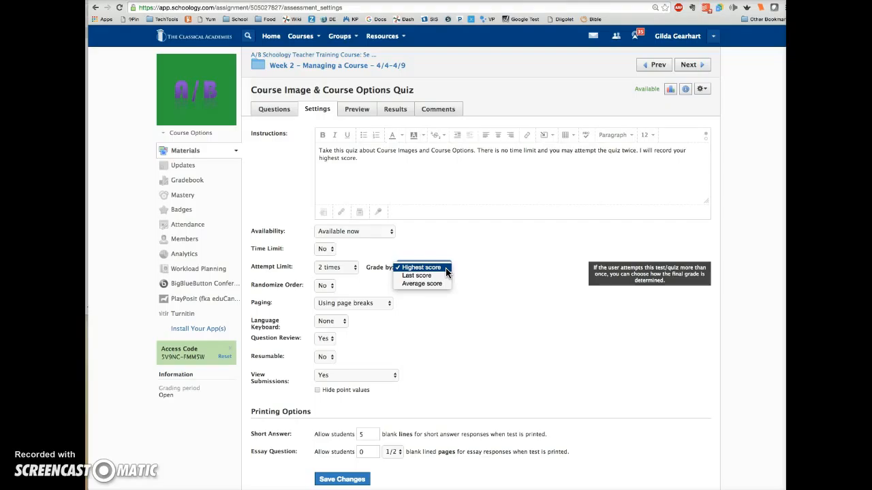
pyautogui.click(485, 303)
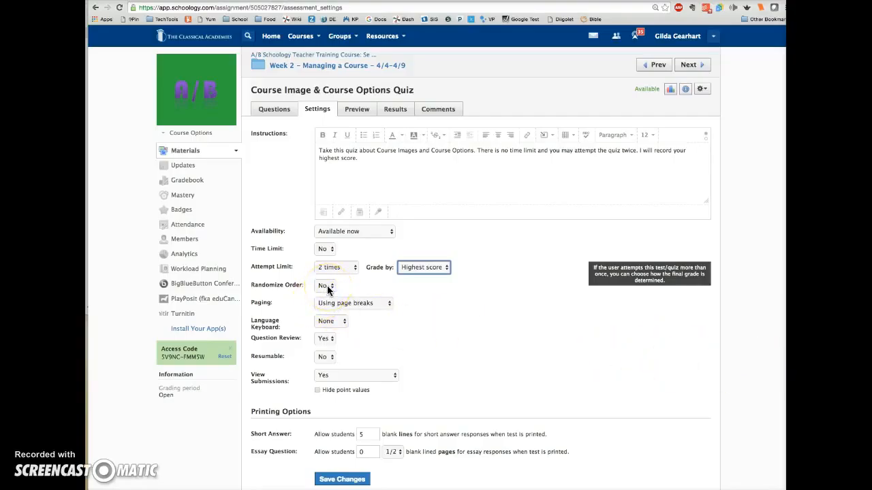
pyautogui.click(425, 311)
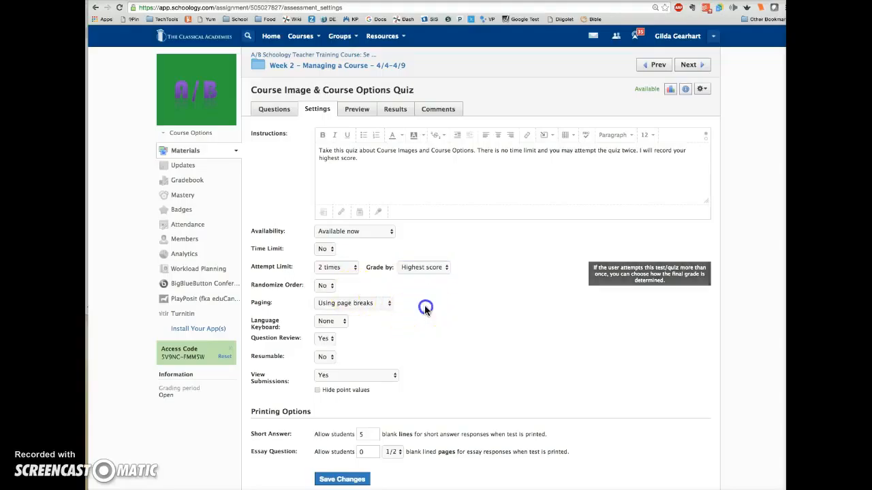
pyautogui.click(387, 303)
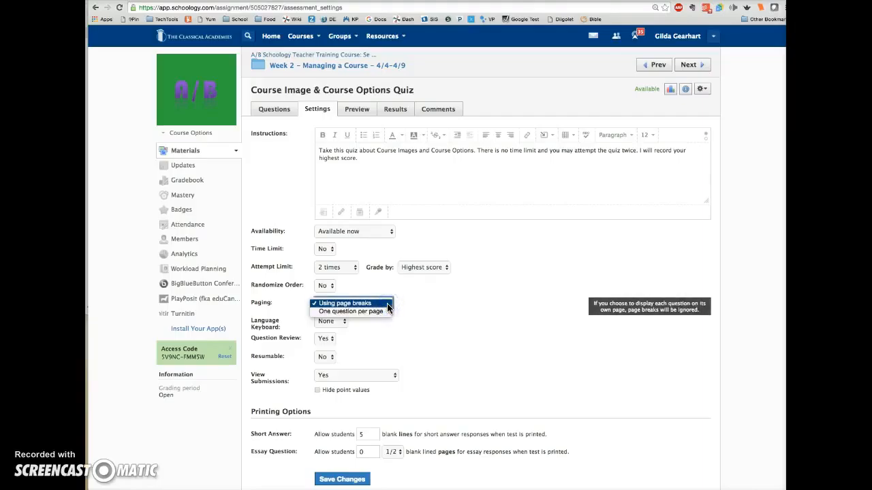
pyautogui.click(438, 309)
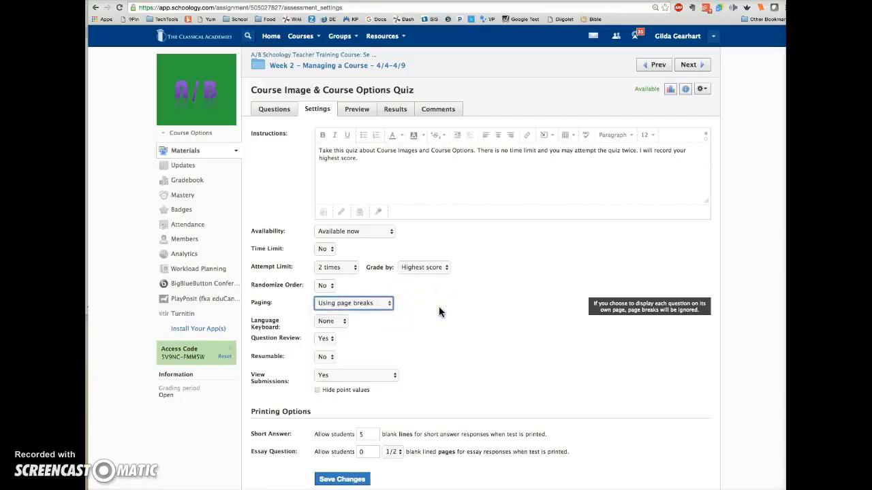
pyautogui.click(432, 317)
pyautogui.click(443, 309)
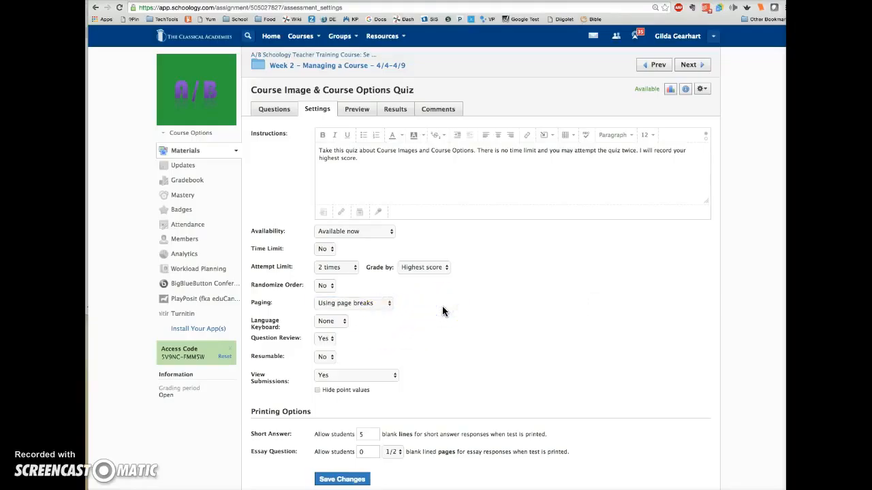
pyautogui.click(387, 304)
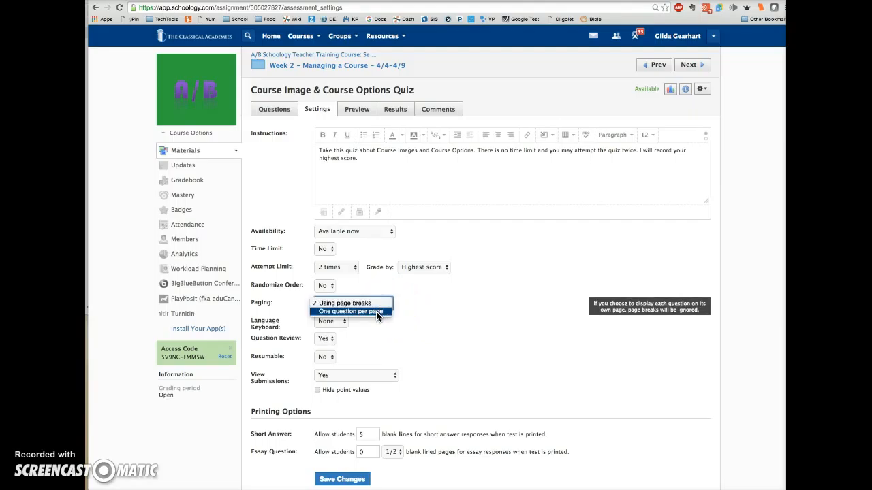
pyautogui.click(429, 308)
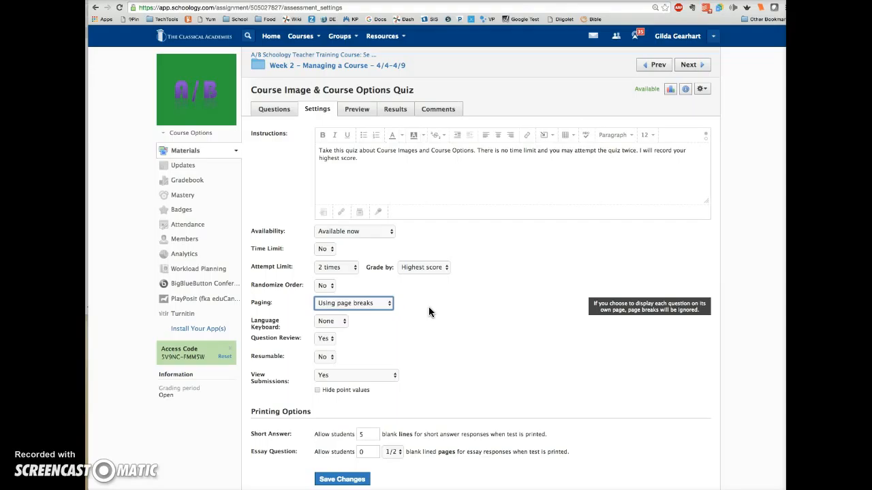
# Step: Examine the Language Keyboard, Question Review, Resumable and View Submissions options in the quiz settings
pyautogui.click(345, 324)
pyautogui.click(389, 331)
pyautogui.scroll(-1, 407, 333)
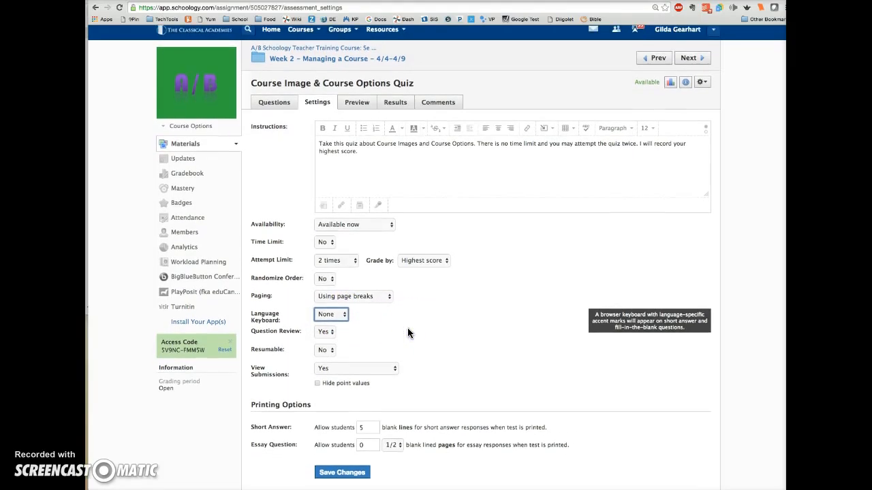
pyautogui.click(329, 332)
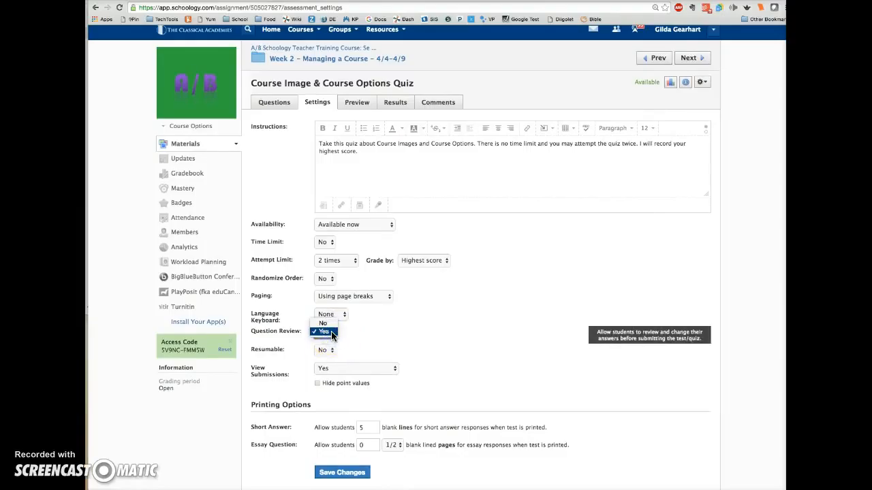
pyautogui.click(372, 328)
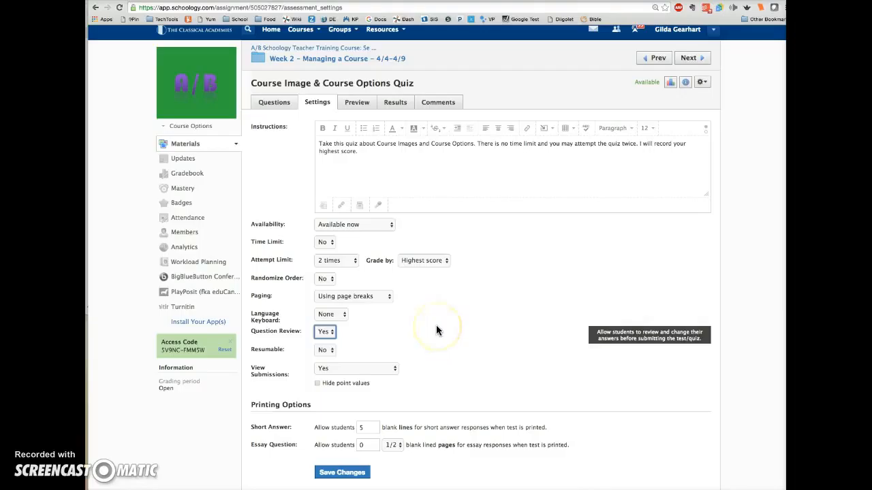
pyautogui.click(326, 350)
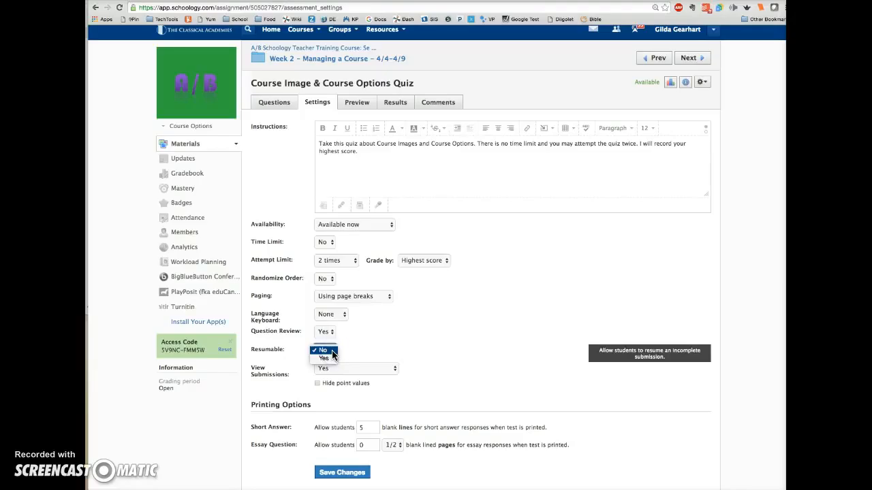
pyautogui.click(389, 345)
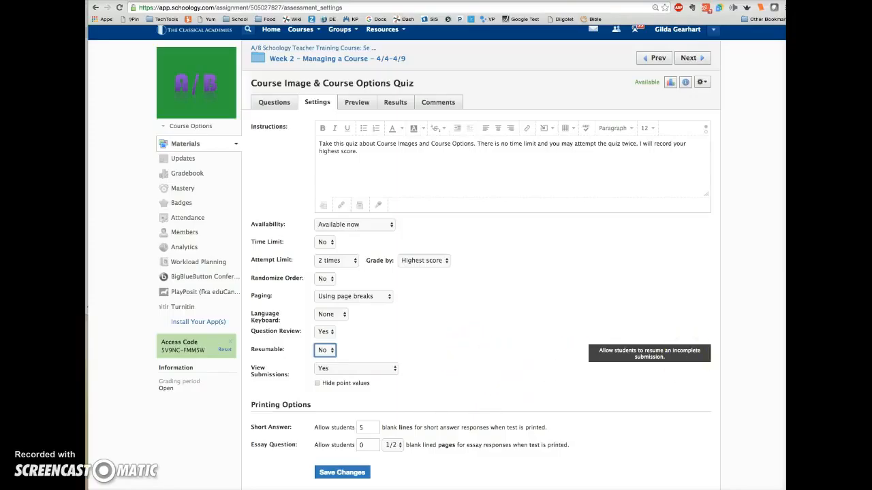
pyautogui.click(393, 373)
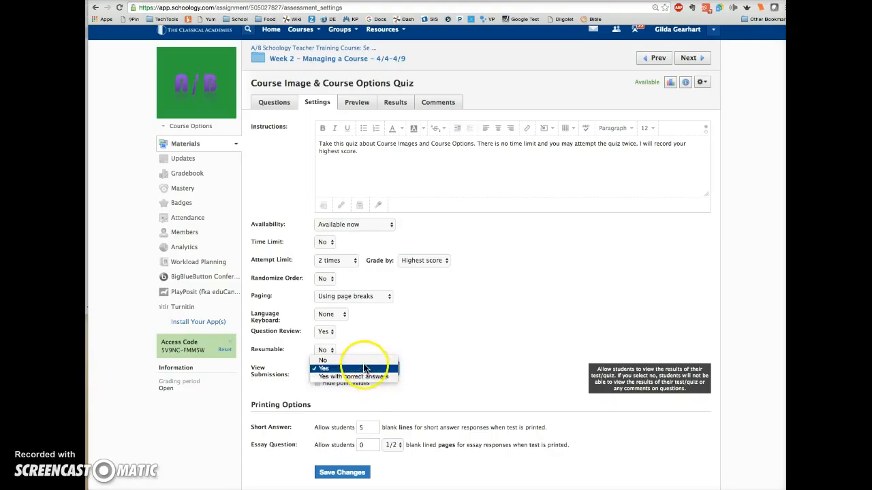
pyautogui.click(509, 357)
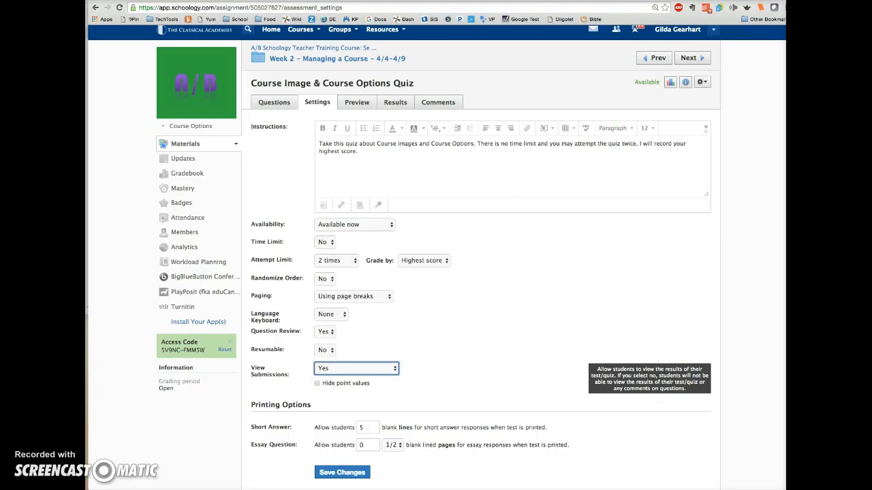
pyautogui.scroll(-2, 487, 361)
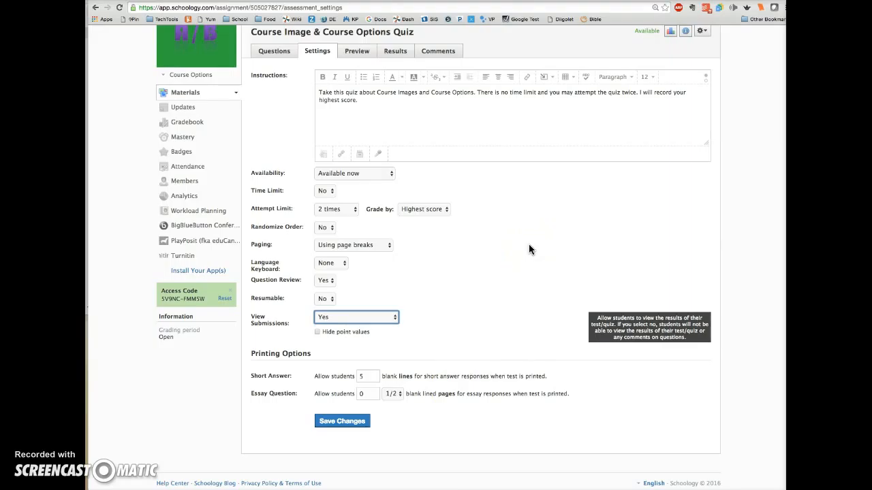
pyautogui.scroll(2, 527, 246)
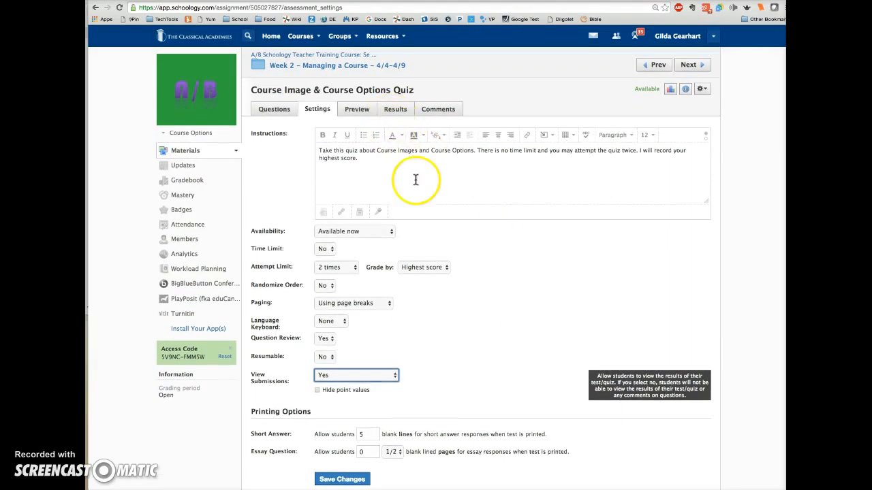
# Step: Preview the Course Image & Course Options Quiz and begin the test
pyautogui.click(359, 113)
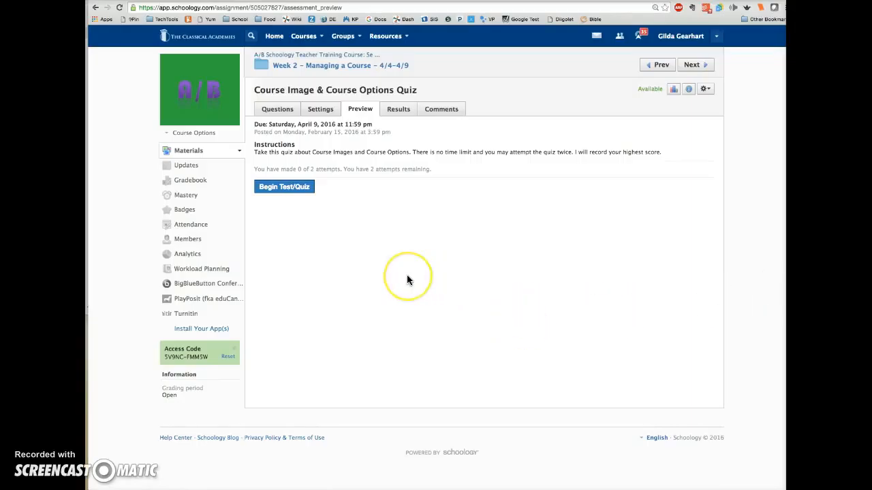
pyautogui.click(277, 192)
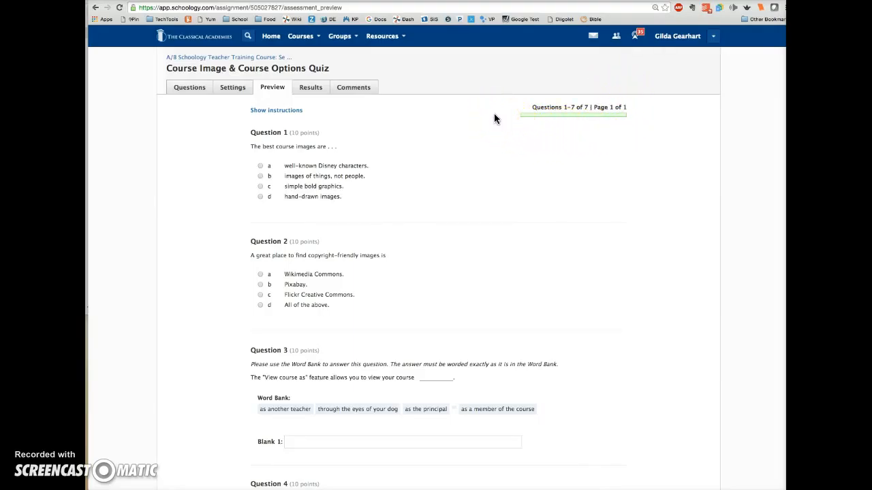
# Step: Show the quiz instructions and answer Question 1 with option b and Question 2 with option d in the preview
pyautogui.click(275, 113)
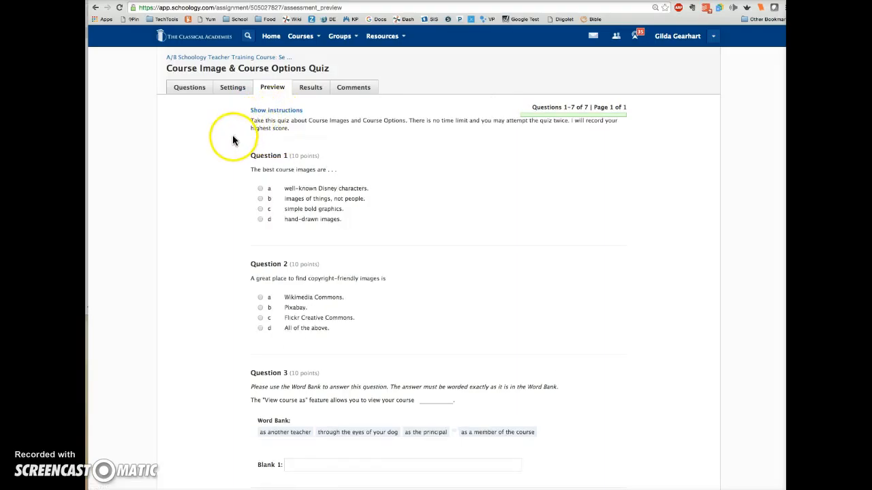
pyautogui.scroll(-1, 224, 218)
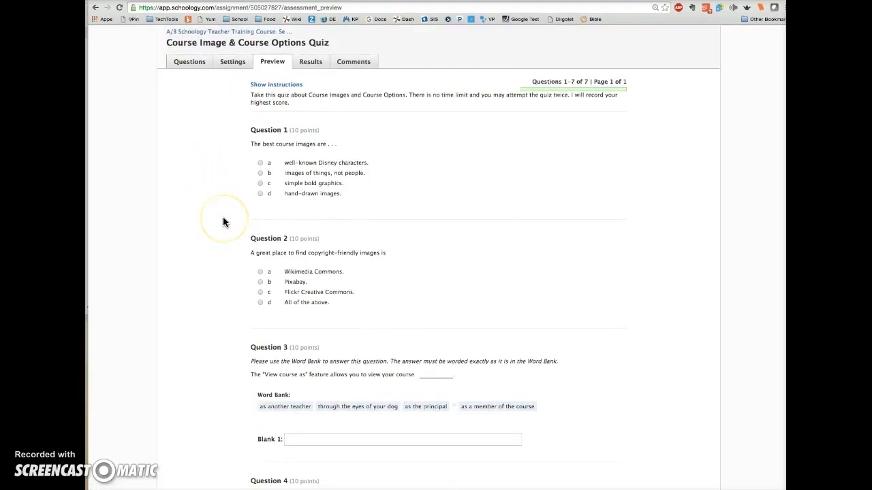
pyautogui.scroll(-1, 224, 222)
pyautogui.click(260, 164)
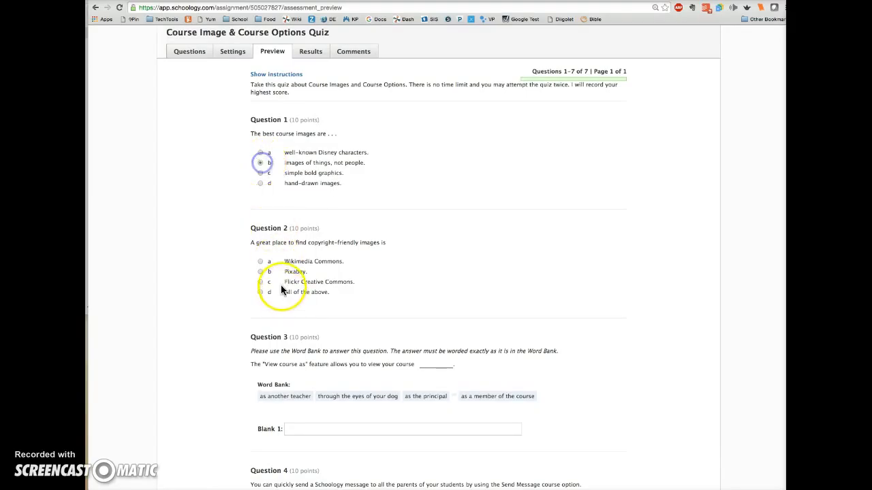
pyautogui.click(260, 292)
# Step: Fill Question 3's blank with "as the principal" from the Word Bank
pyautogui.scroll(-1, 515, 274)
pyautogui.scroll(-4, 514, 272)
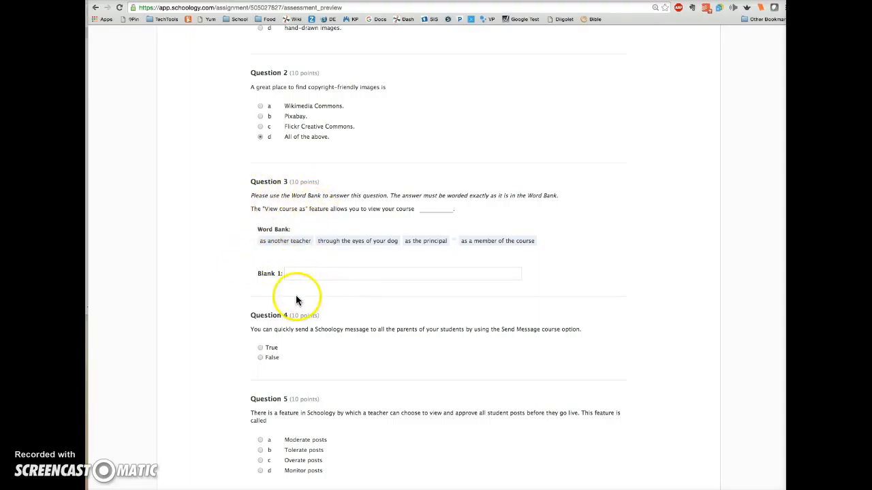
pyautogui.click(299, 272)
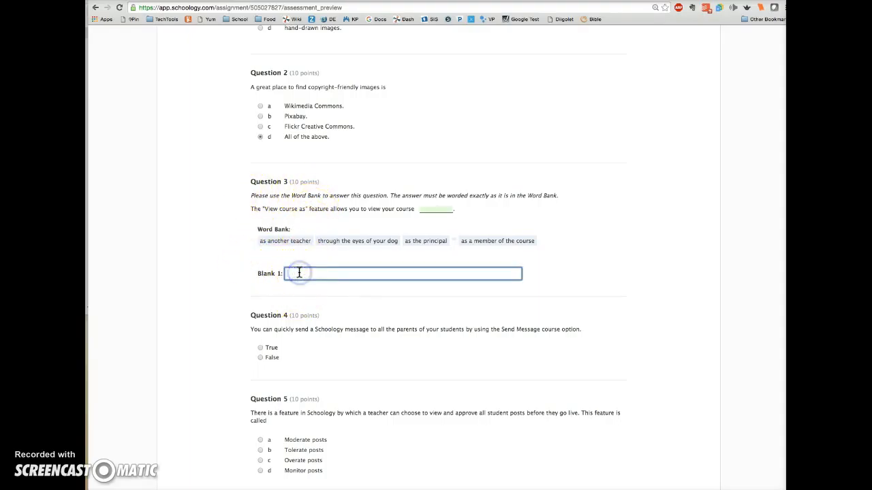
pyautogui.click(436, 239)
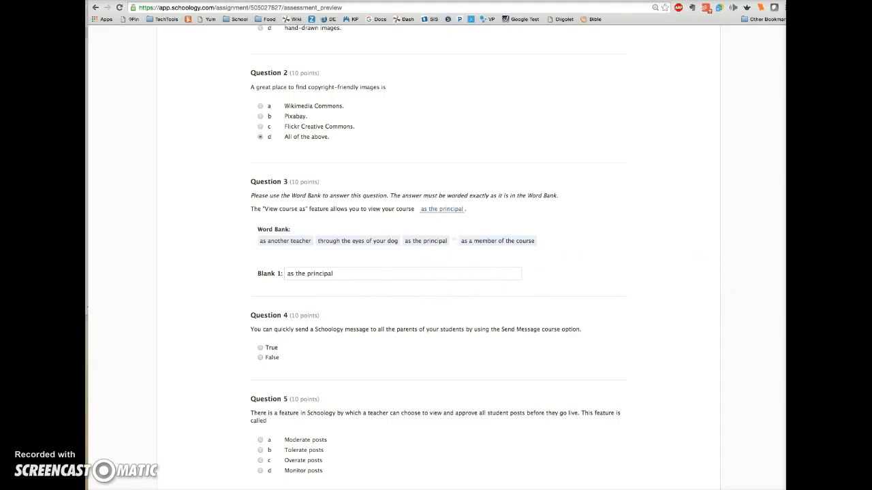
pyautogui.scroll(-5, 231, 305)
pyautogui.scroll(-1, 208, 310)
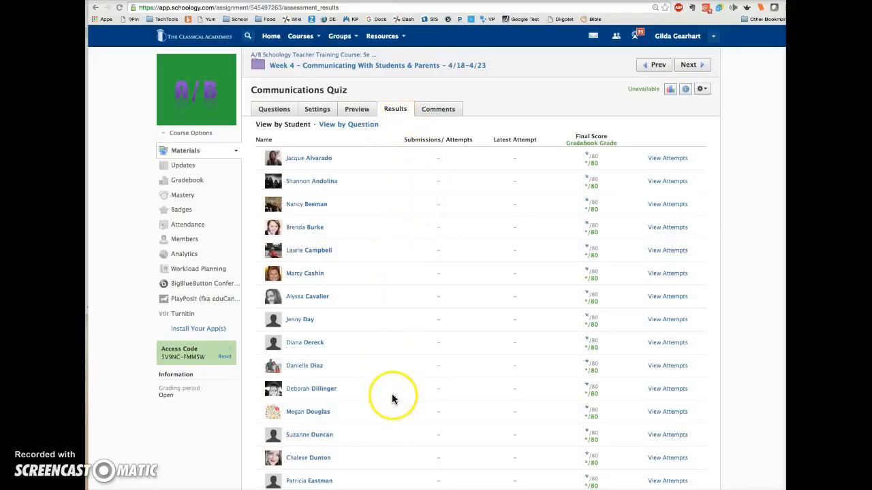
pyautogui.scroll(-1, 411, 315)
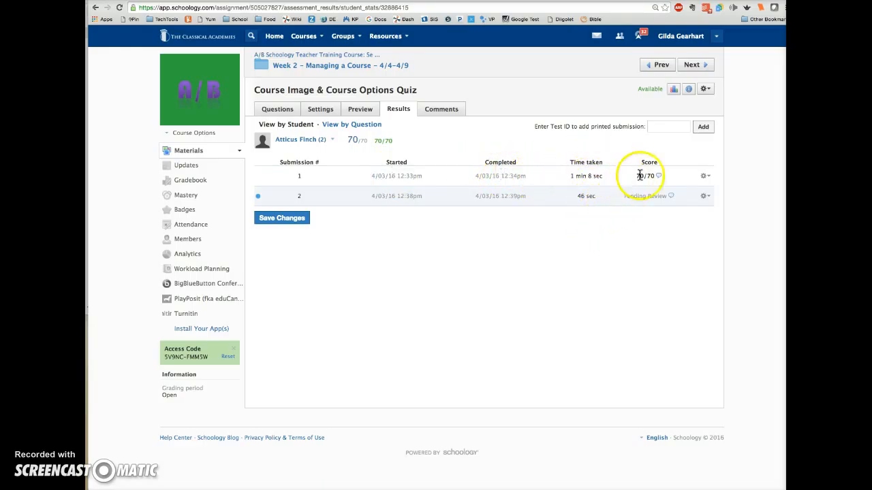
# Step: Open the student's second quiz submission for viewing and editing and review its graded answers
pyautogui.moveTo(657, 176)
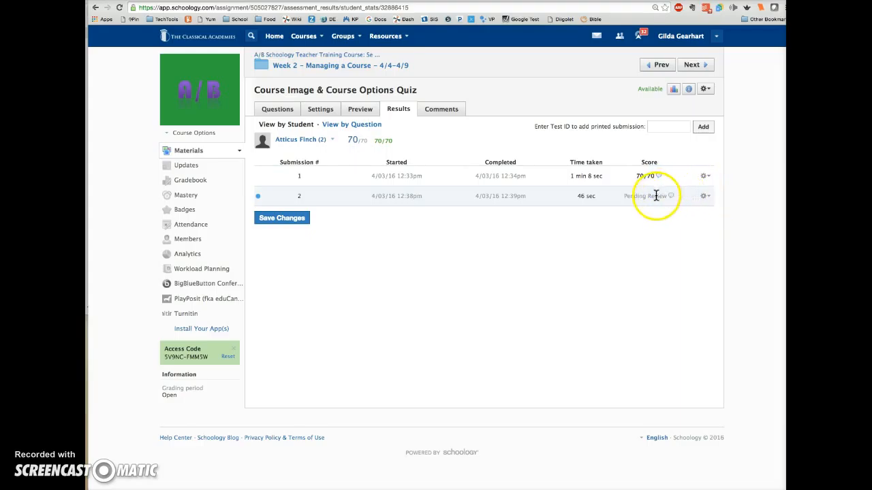
pyautogui.click(706, 198)
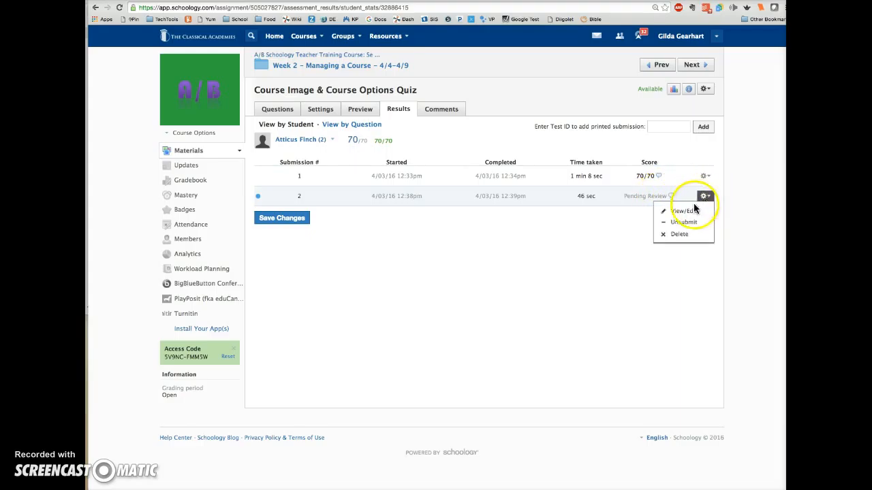
pyautogui.click(679, 213)
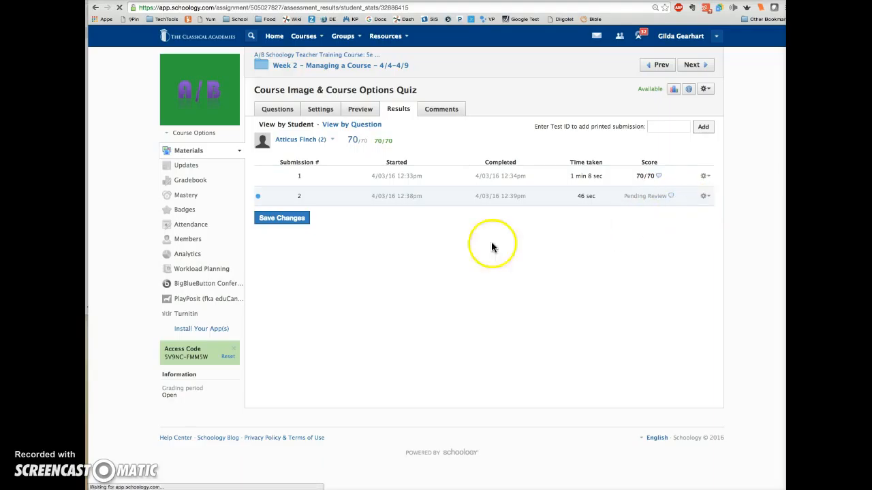
pyautogui.scroll(-1, 490, 317)
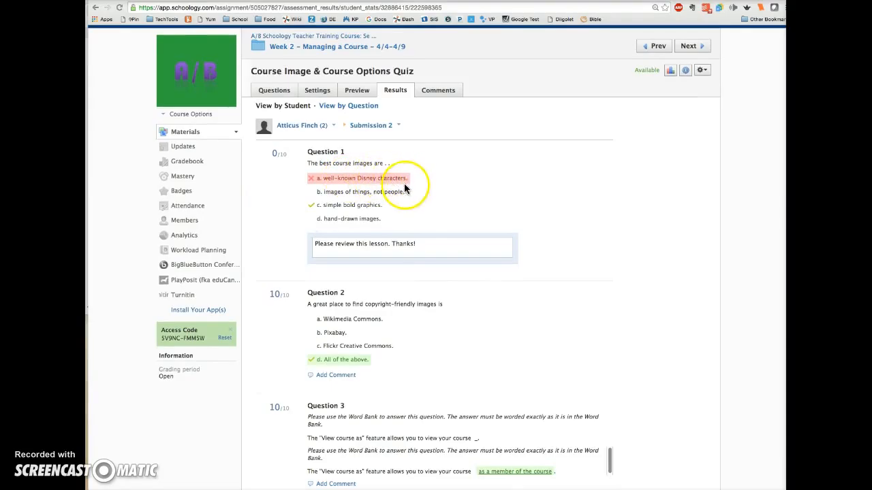
pyautogui.scroll(-3, 468, 275)
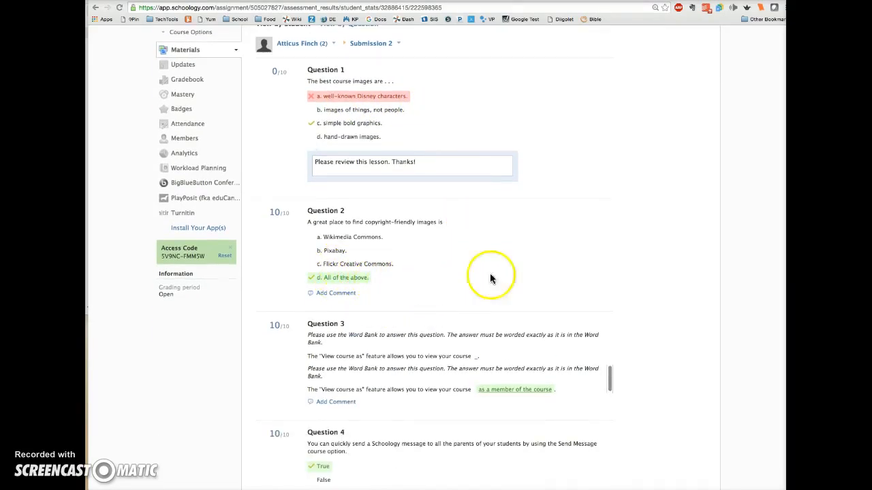
pyautogui.scroll(-4, 543, 267)
pyautogui.scroll(-4, 543, 272)
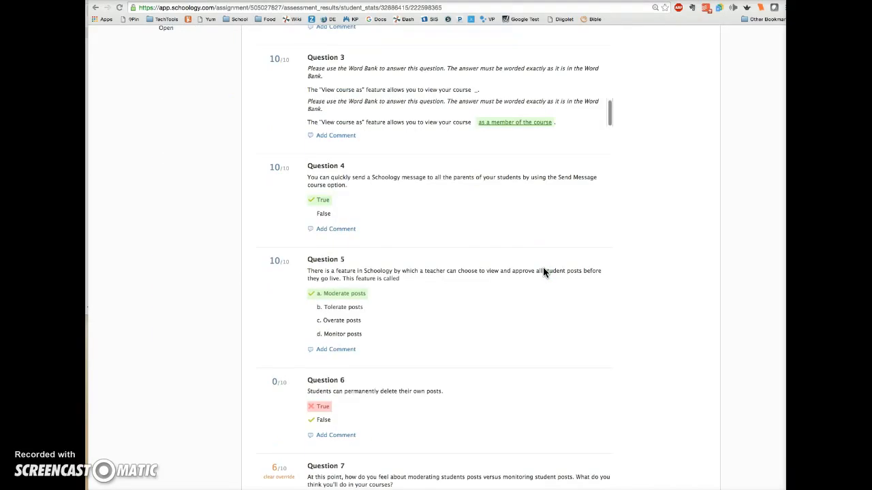
pyautogui.scroll(-3, 543, 273)
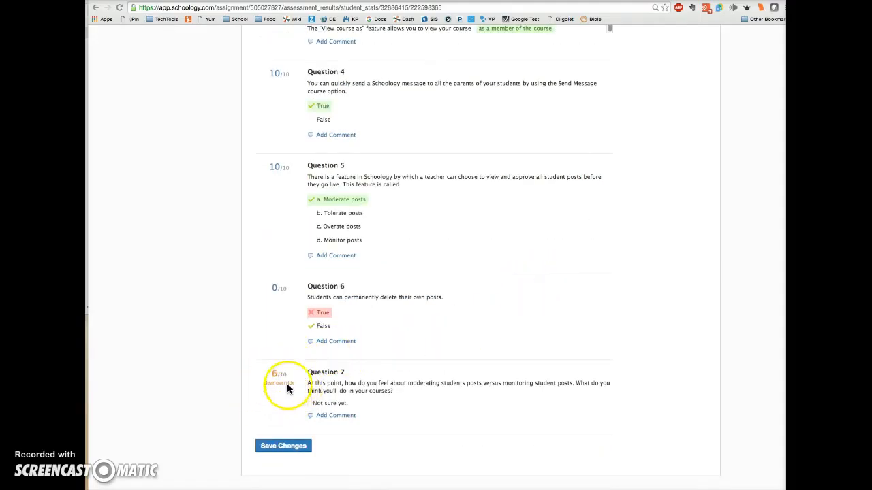
# Step: Accept the 6/10 score on Question 7 and save the submission's grading changes
pyautogui.click(274, 374)
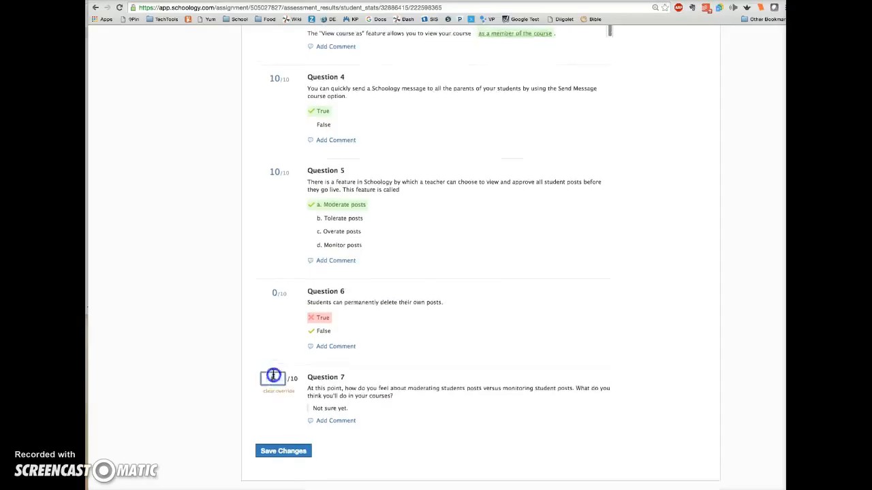
pyautogui.click(263, 450)
pyautogui.click(284, 467)
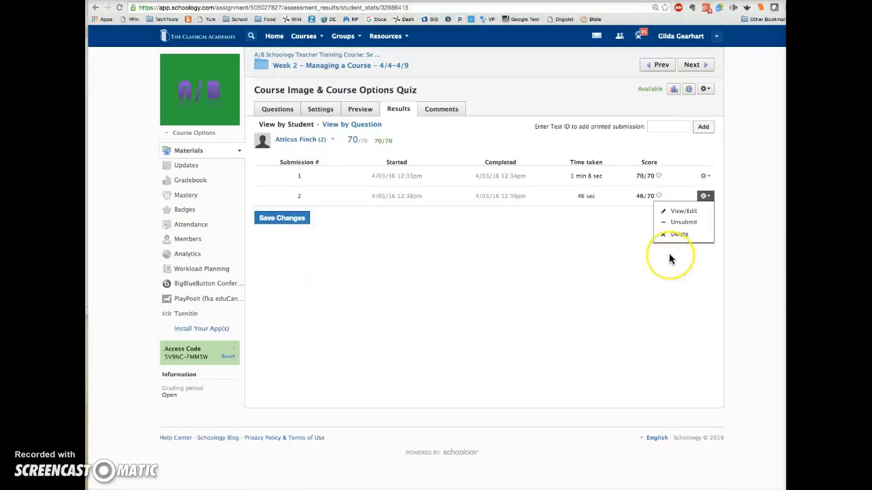
# Step: Open the actions for the student's second submission
pyautogui.click(682, 212)
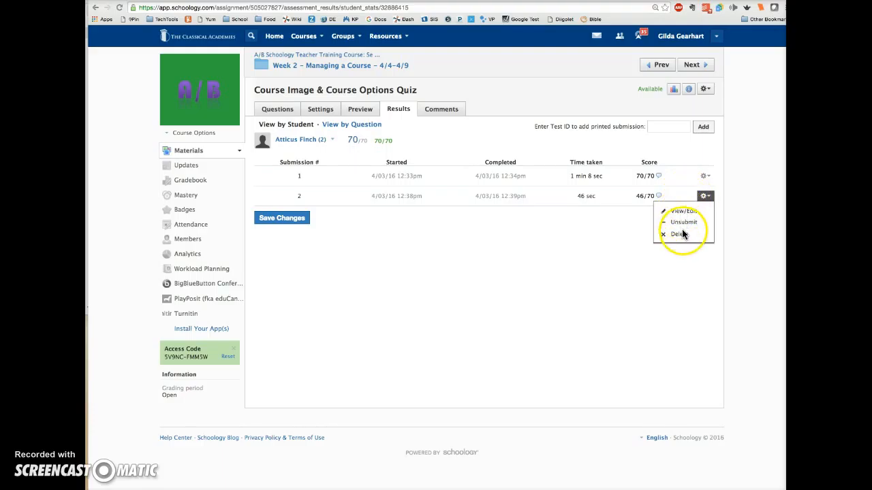